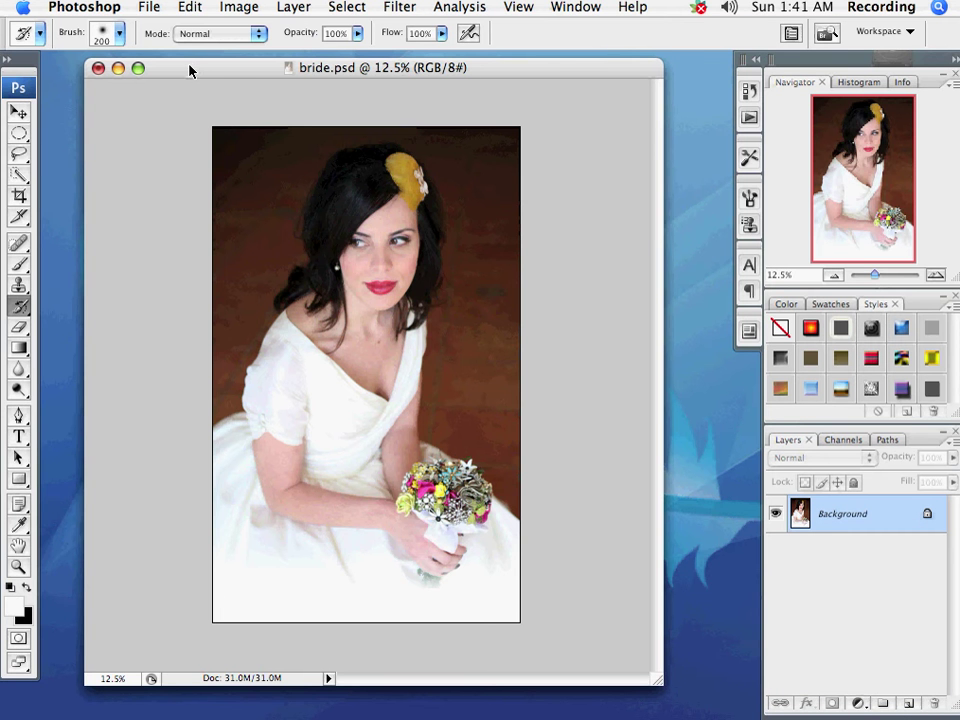
# Desaturate the portrait, then undo the conversion.
pyautogui.moveTo(192, 68); pyautogui.dragTo(198, 73)
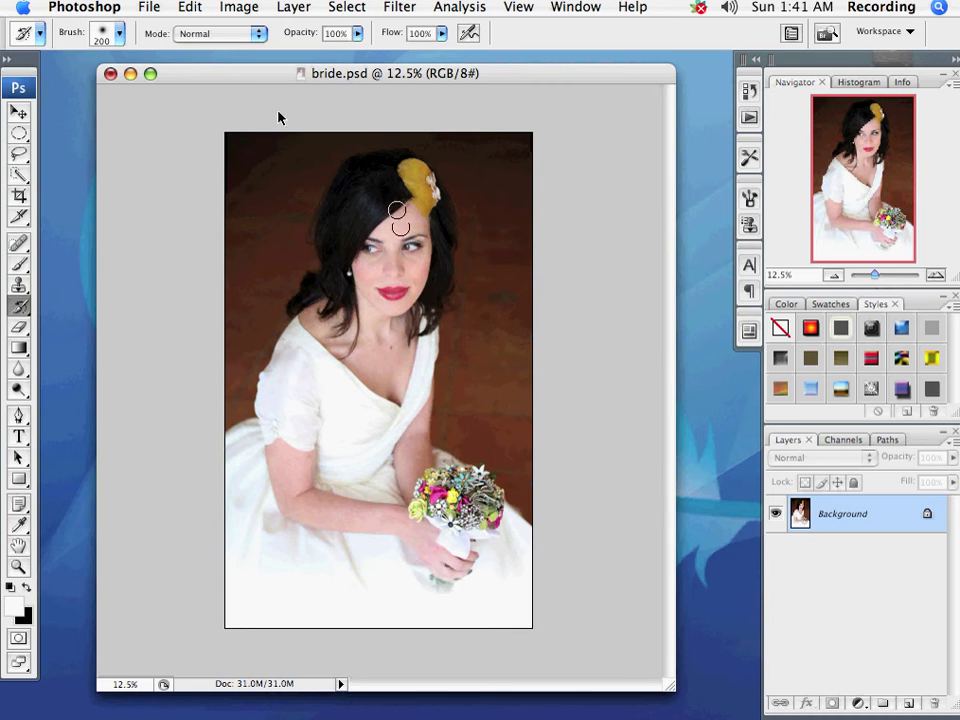
pyautogui.moveTo(242, 78); pyautogui.dragTo(221, 77)
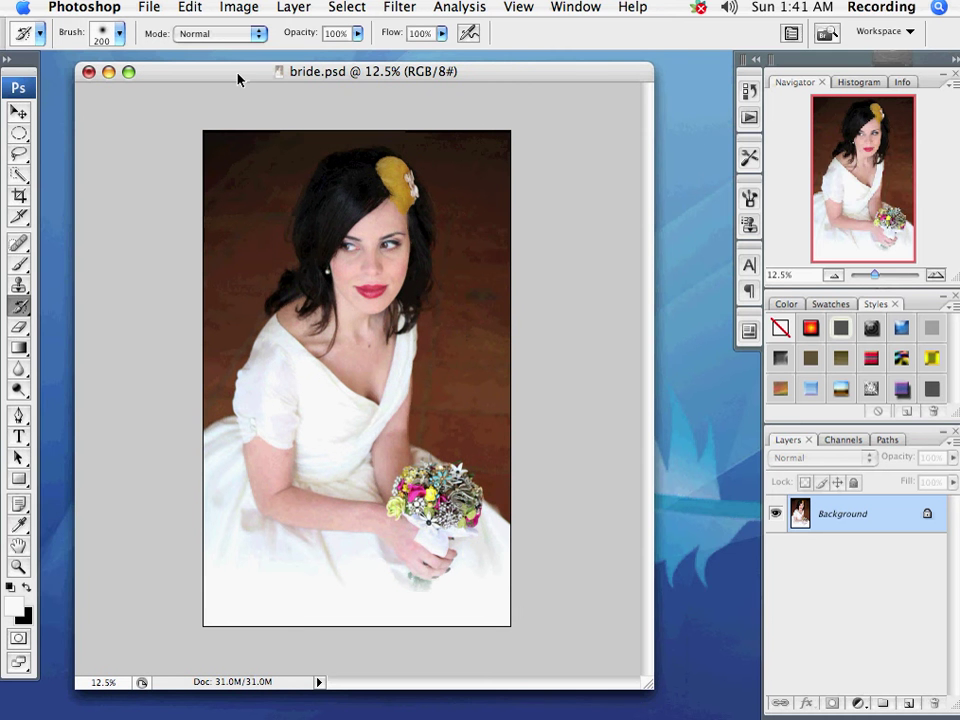
pyautogui.click(239, 7)
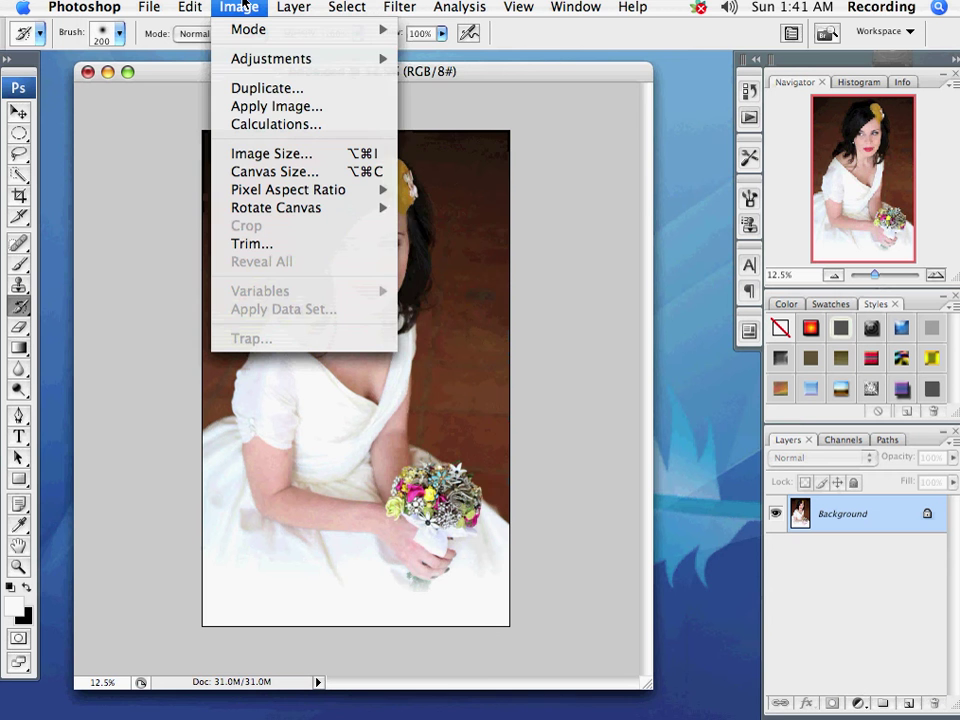
pyautogui.moveTo(238, 59)
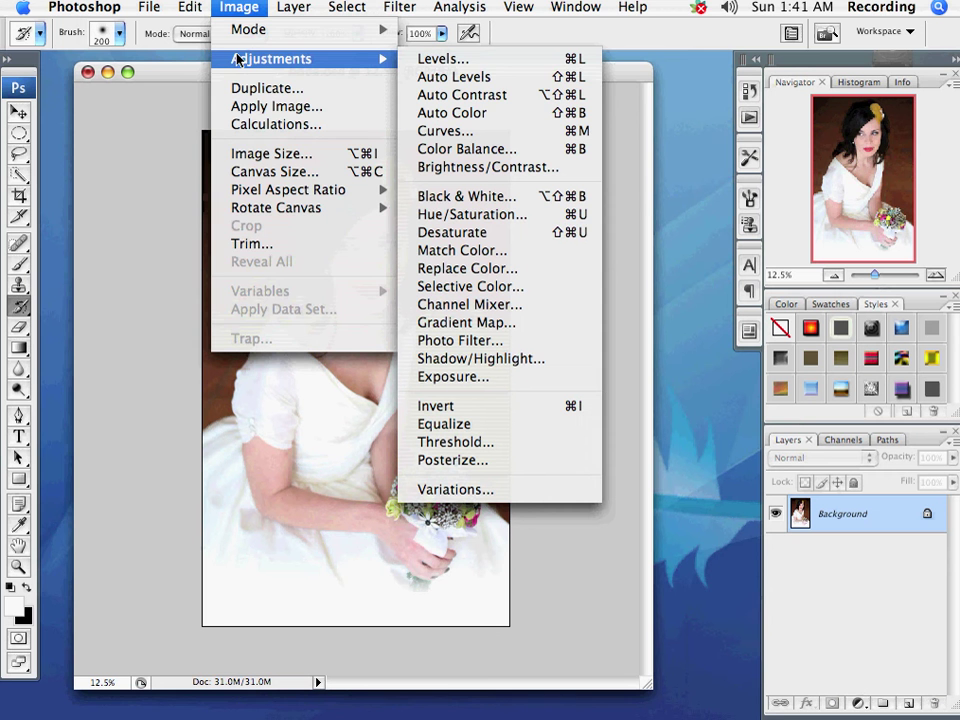
pyautogui.click(449, 238)
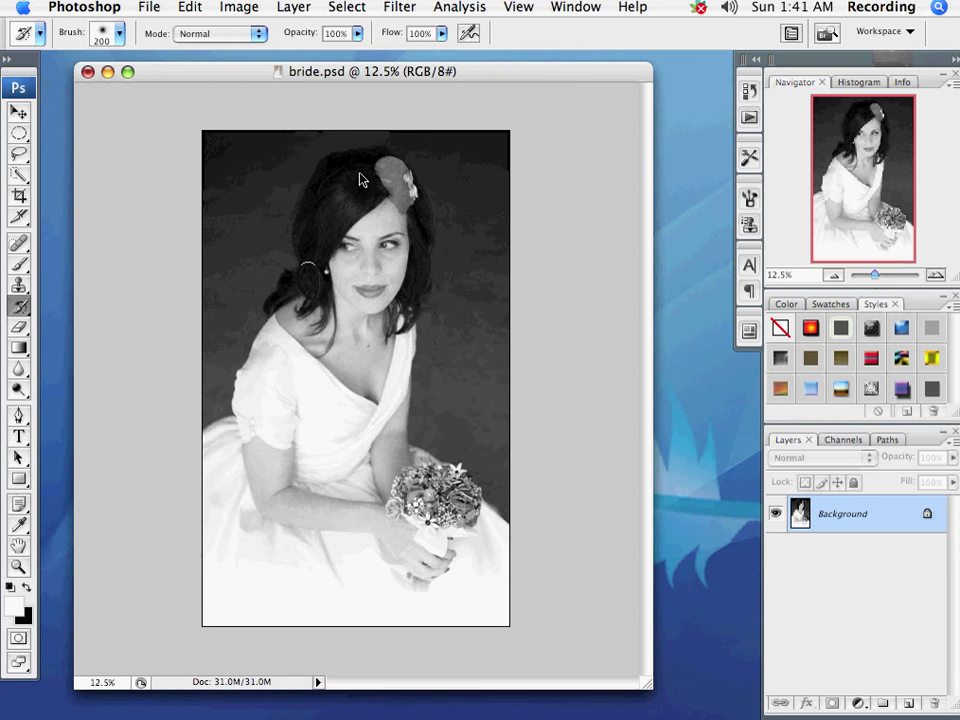
pyautogui.click(200, 6)
pyautogui.click(205, 28)
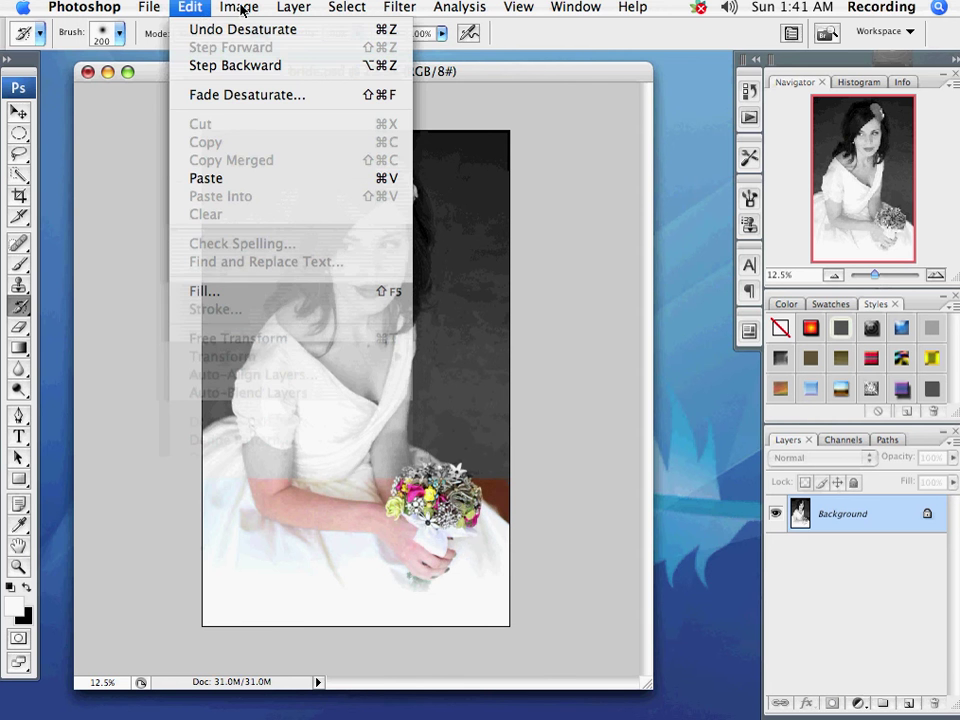
# Apply a reversed black-to-white Gradient Map to the Background layer.
pyautogui.click(241, 6)
pyautogui.moveTo(242, 60)
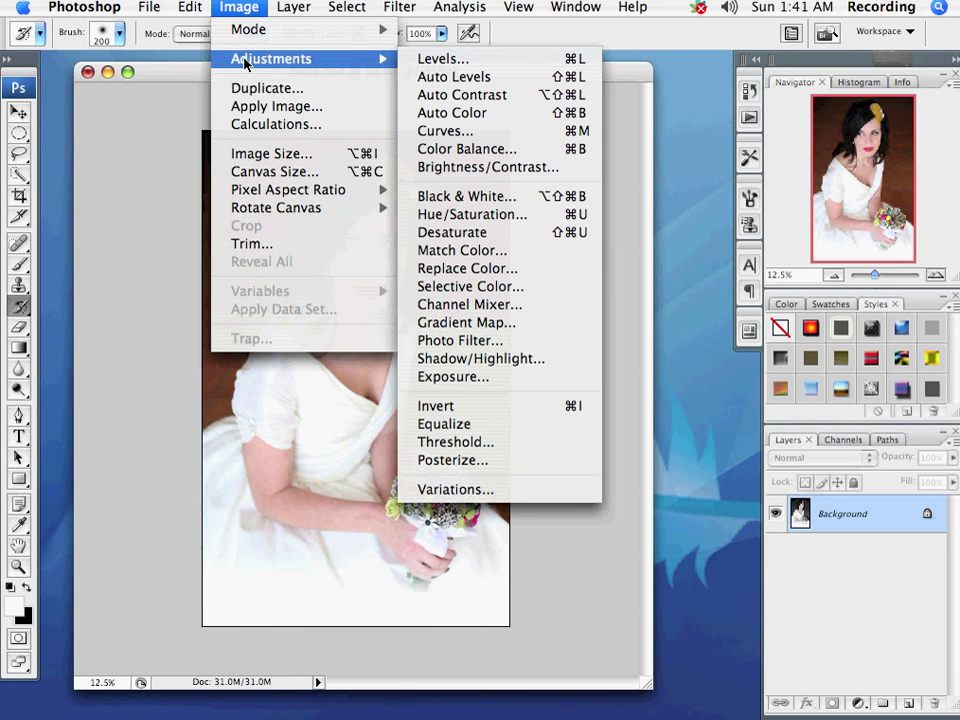
pyautogui.click(506, 323)
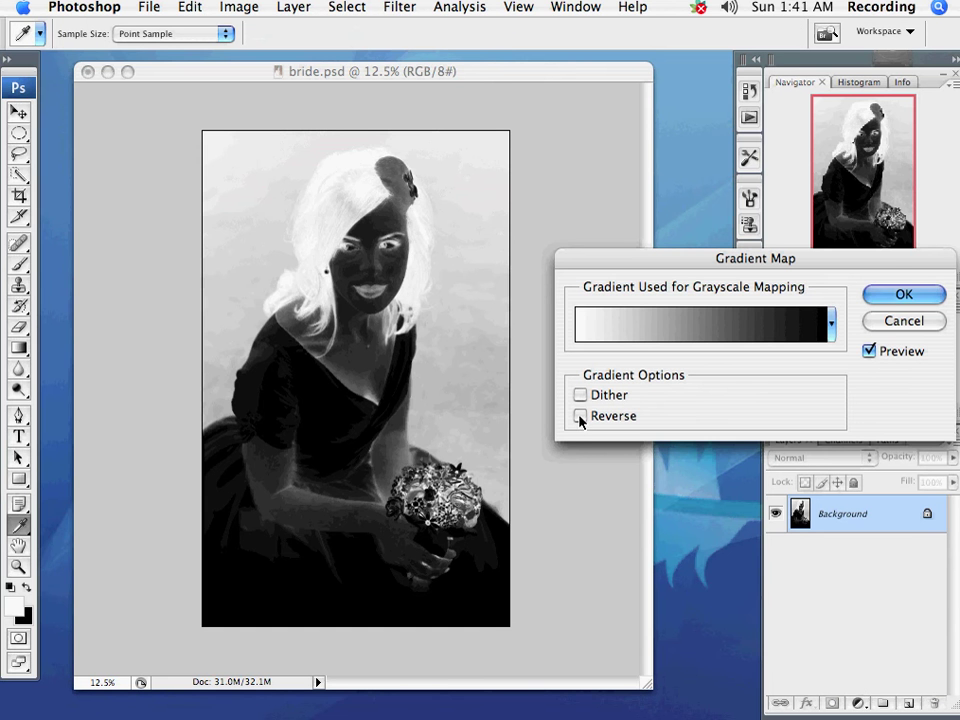
pyautogui.click(580, 417)
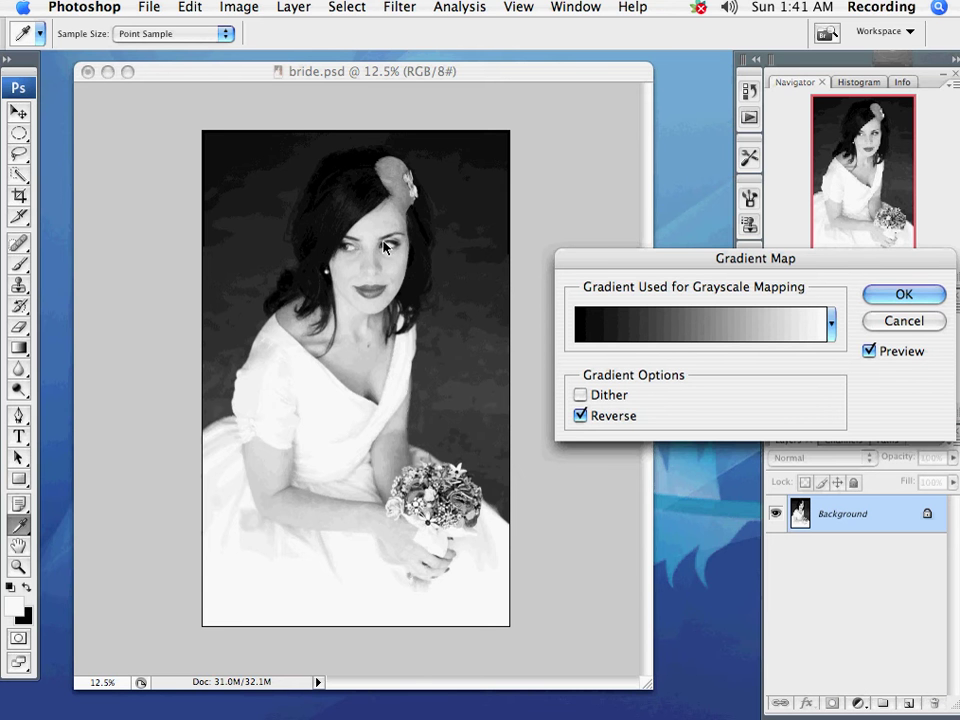
pyautogui.click(882, 297)
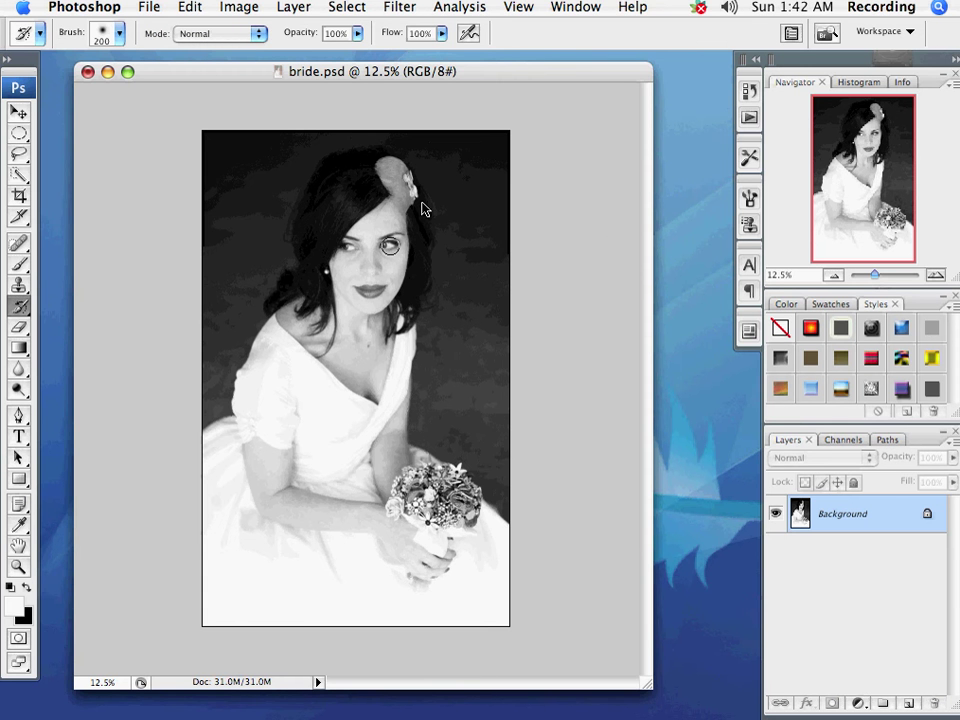
# Look over Image > Mode unchanged, then paint the bouquet's original colours back with the History Brush.
pyautogui.click(239, 7)
pyautogui.moveTo(245, 38)
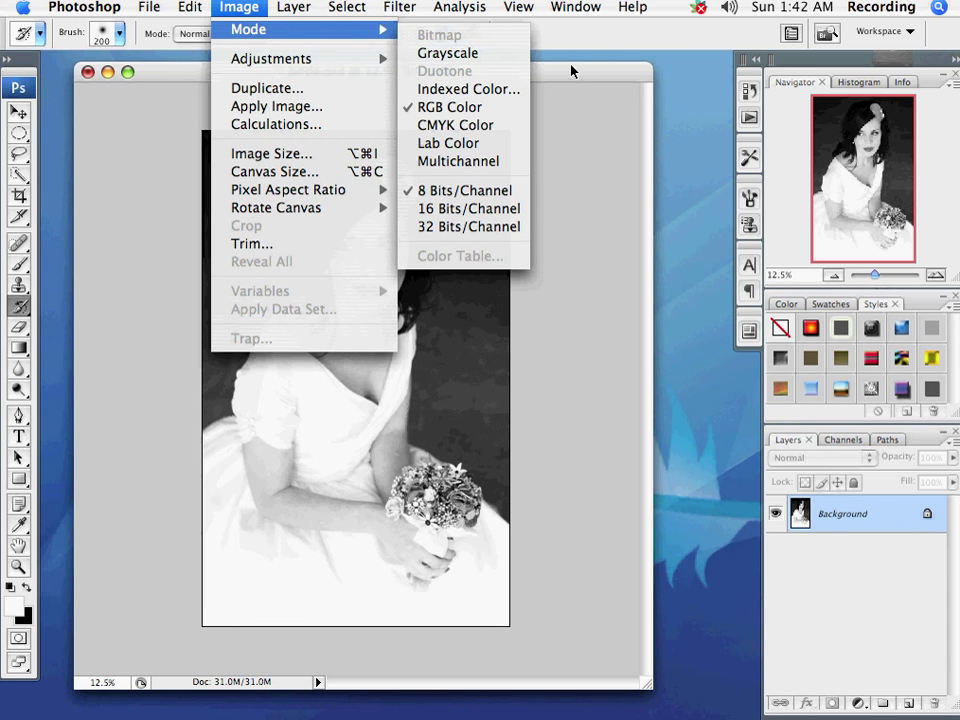
pyautogui.click(227, 73)
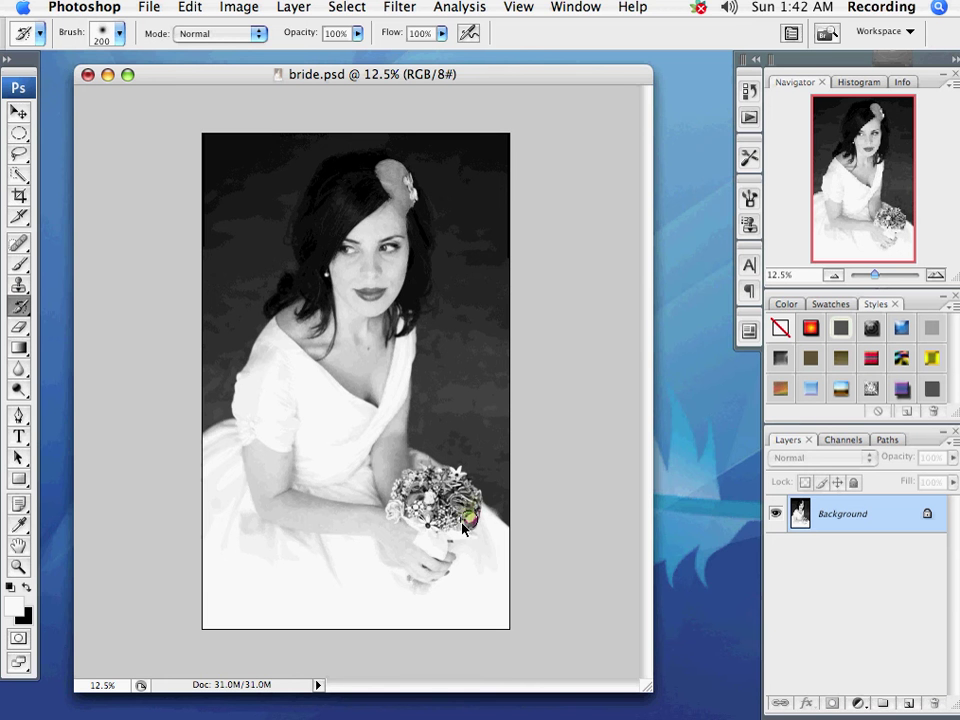
pyautogui.moveTo(474, 511)
pyautogui.mouseDown()
pyautogui.moveTo(407, 519)
pyautogui.moveTo(396, 510)
pyautogui.moveTo(398, 528)
pyautogui.moveTo(405, 490)
pyautogui.moveTo(453, 478)
pyautogui.moveTo(420, 495)
pyautogui.moveTo(435, 485)
pyautogui.moveTo(465, 506)
pyautogui.mouseUp()
pyautogui.click(18, 566)
# Zoom in on the bouquet to inspect it, then zoom back out to the whole bride.
pyautogui.moveTo(343, 418); pyautogui.dragTo(510, 570)
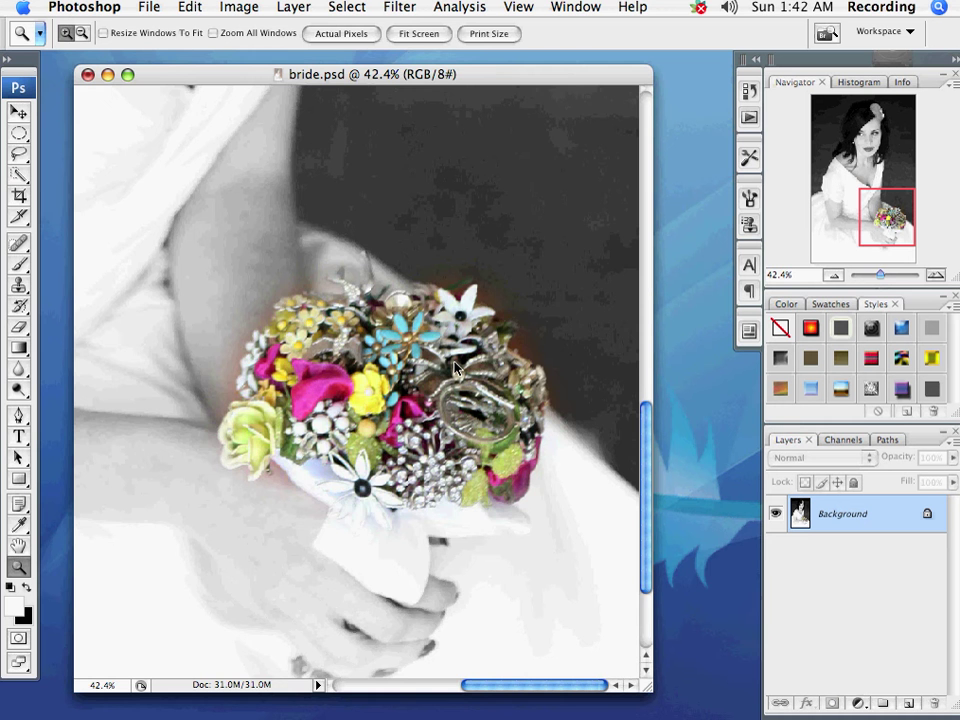
pyautogui.keyDown('alt'); pyautogui.click(369, 384); pyautogui.keyUp('alt')
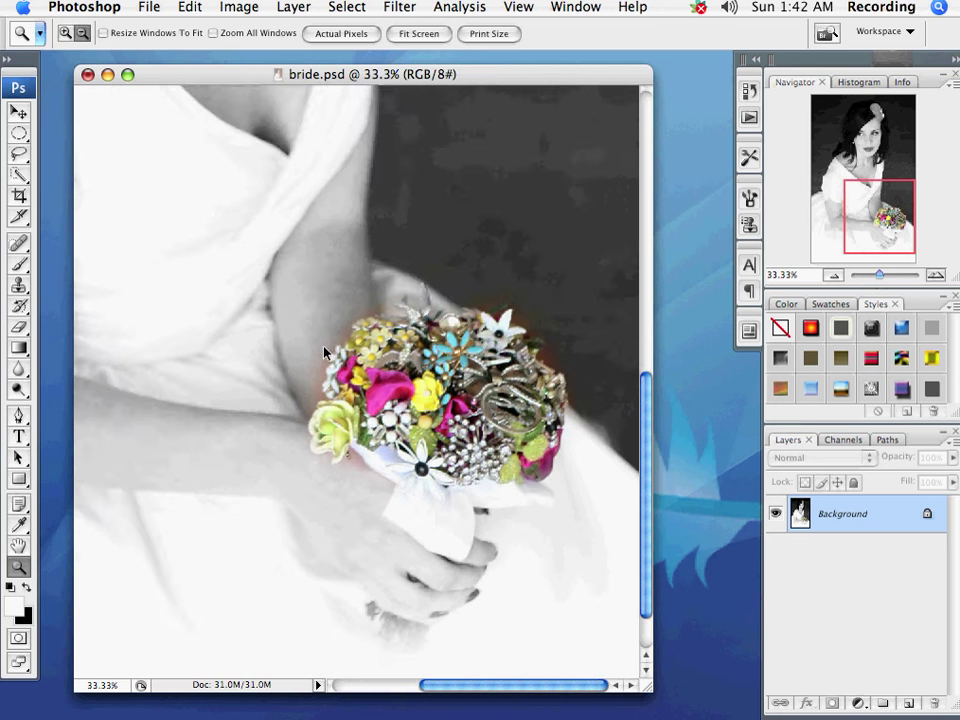
pyautogui.keyDown('alt'); pyautogui.click(328, 358); pyautogui.keyUp('alt')
pyautogui.keyDown('alt'); pyautogui.click(336, 366); pyautogui.keyUp('alt')
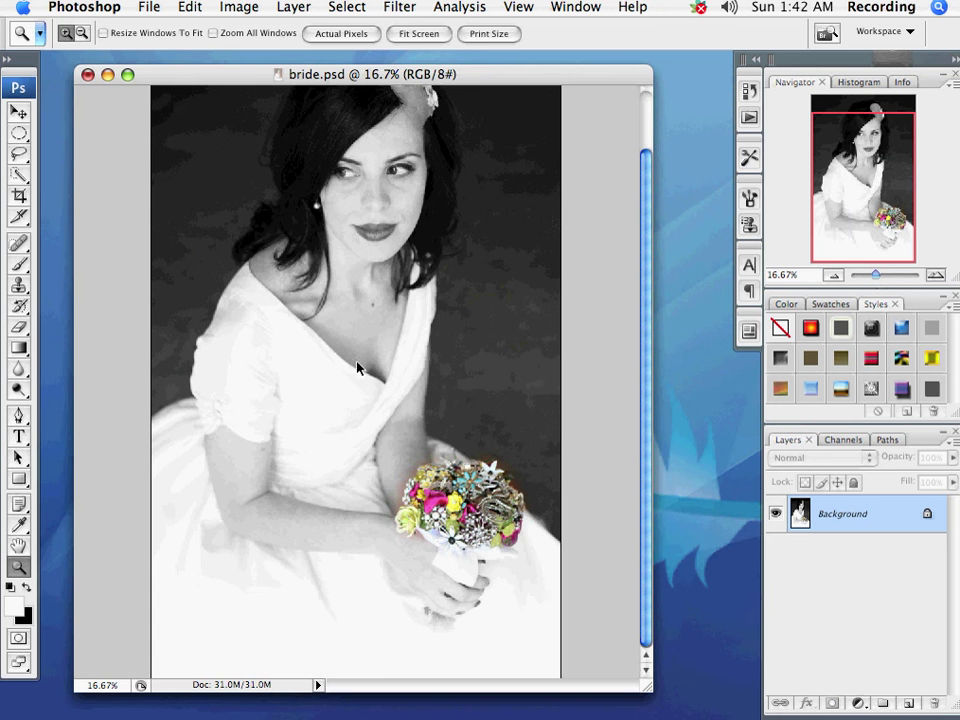
# Step backward twice to restore the full-colour photo and zoom out to 12.5%.
pyautogui.click(190, 7)
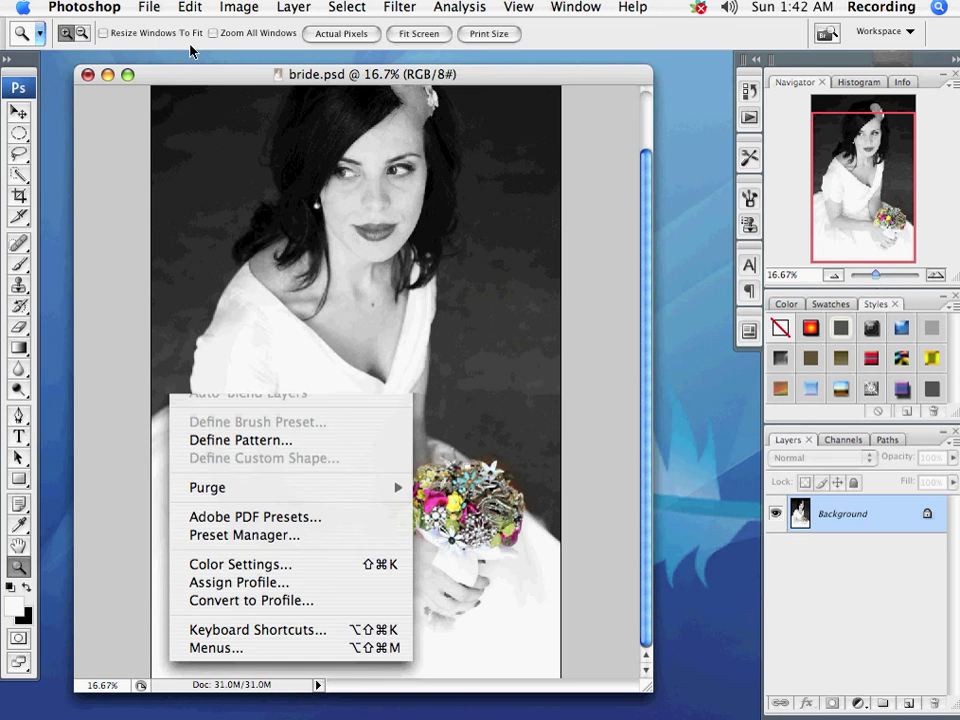
pyautogui.click(196, 66)
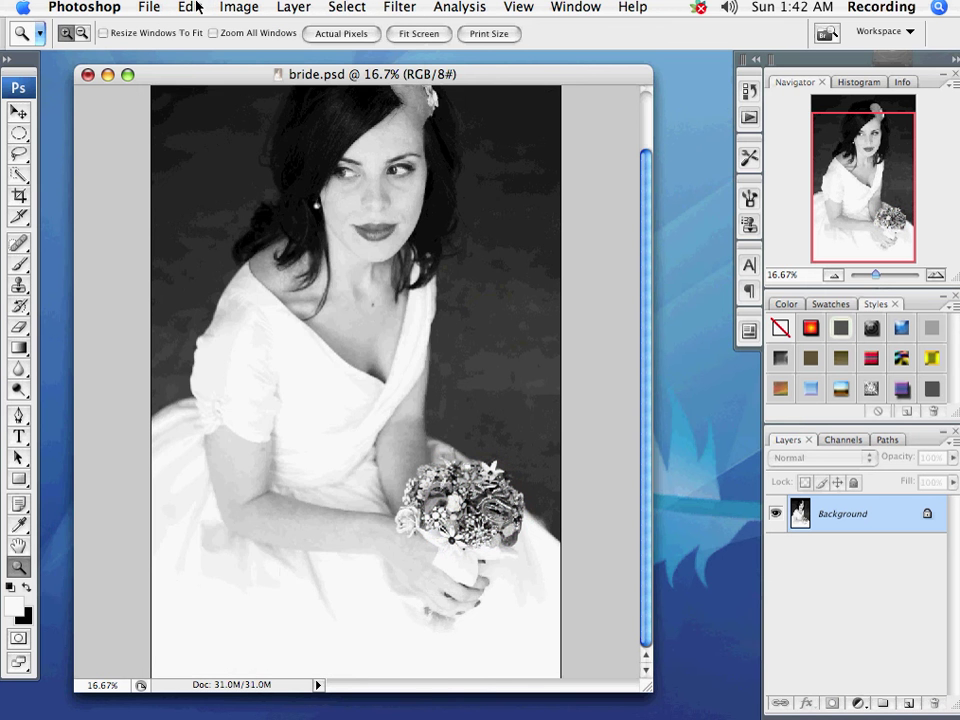
pyautogui.click(190, 7)
pyautogui.click(196, 66)
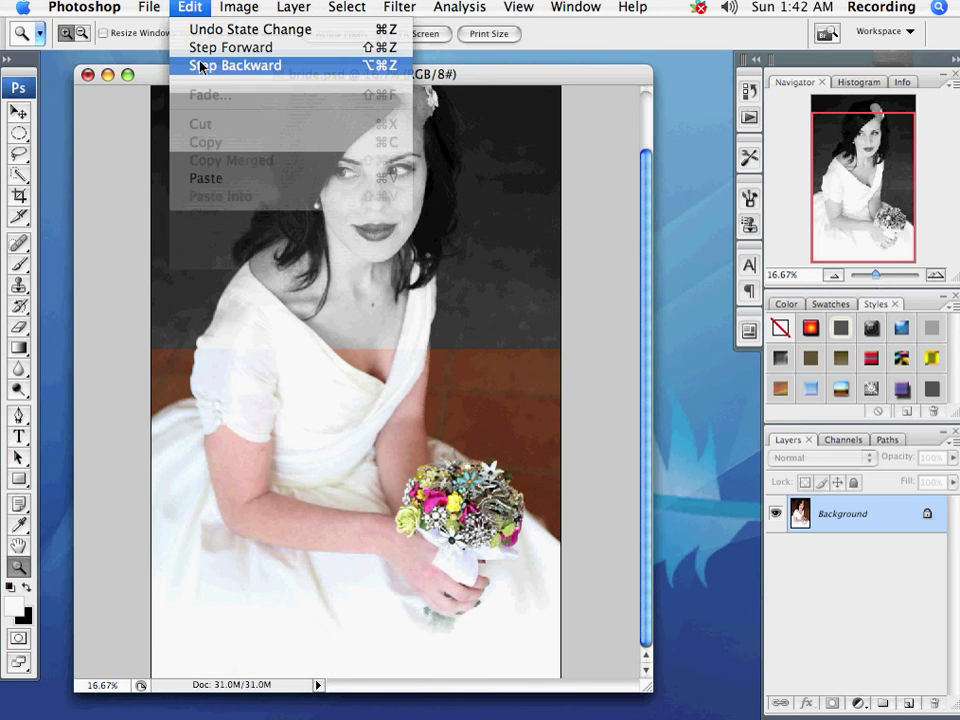
pyautogui.press('super+minus')
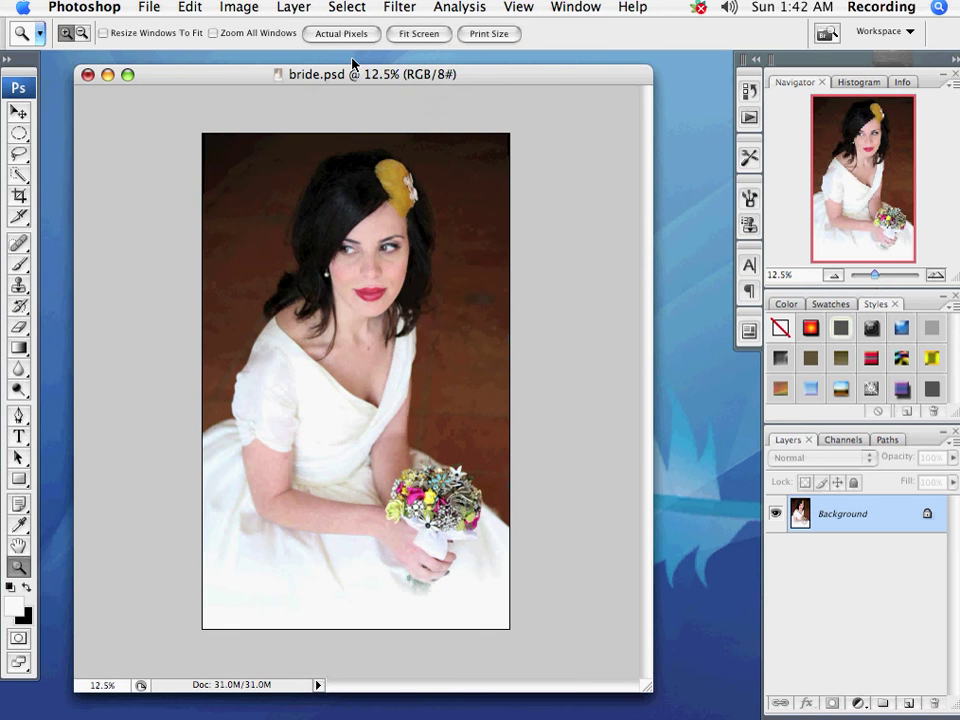
pyautogui.moveTo(228, 77); pyautogui.dragTo(246, 83)
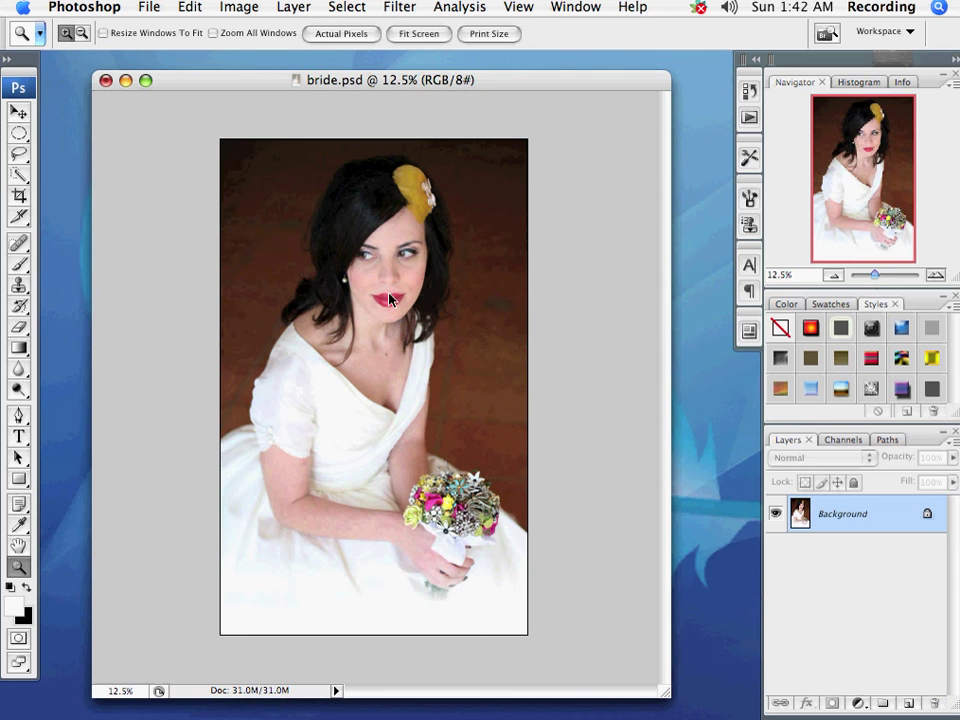
# Duplicate the Background layer as Background copy.
pyautogui.click(952, 441)
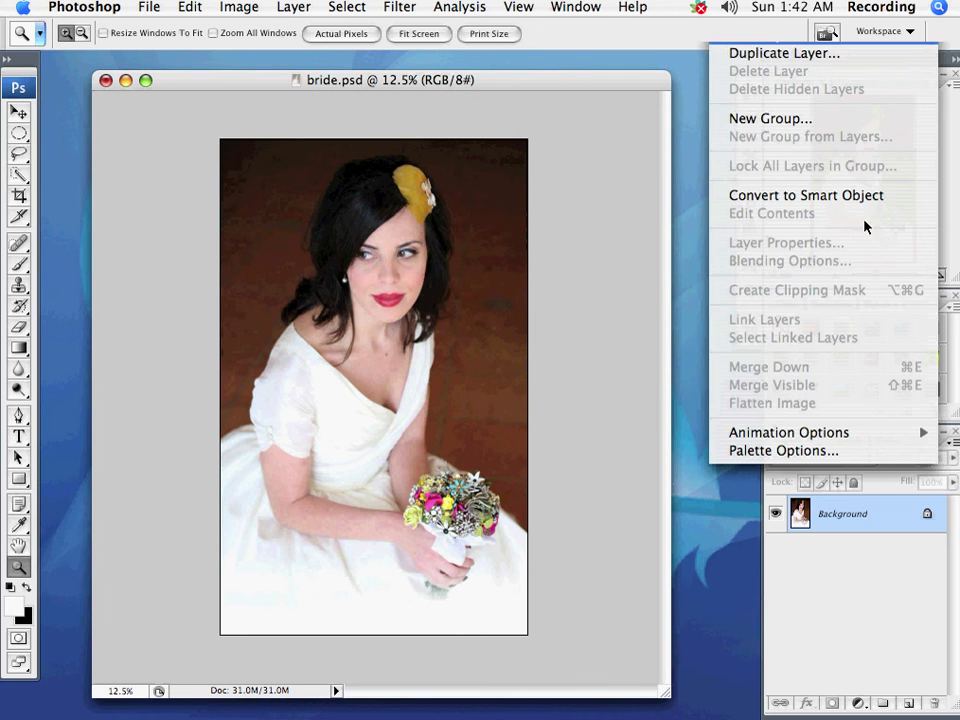
pyautogui.click(785, 53)
pyautogui.click(669, 242)
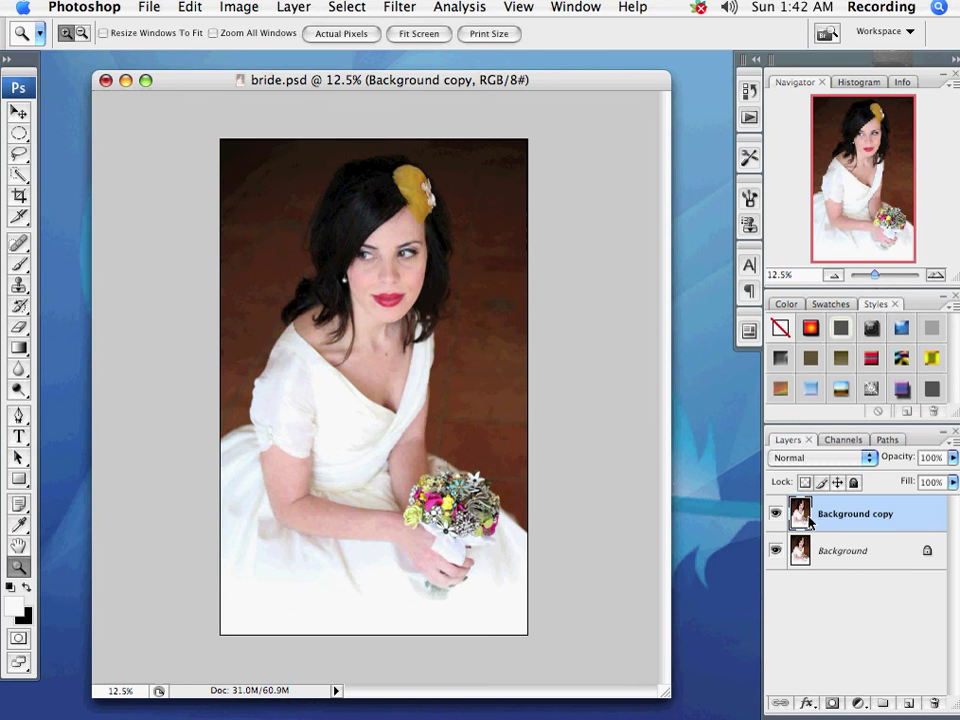
# Desaturate the Background copy to black and white.
pyautogui.click(245, 12)
pyautogui.moveTo(250, 59)
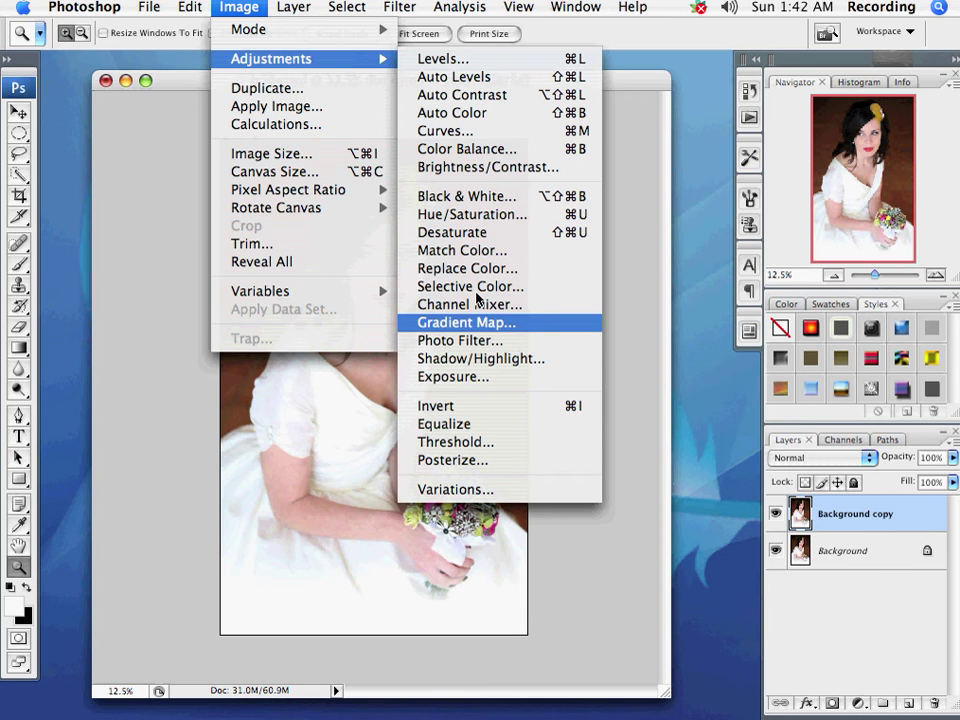
pyautogui.click(481, 236)
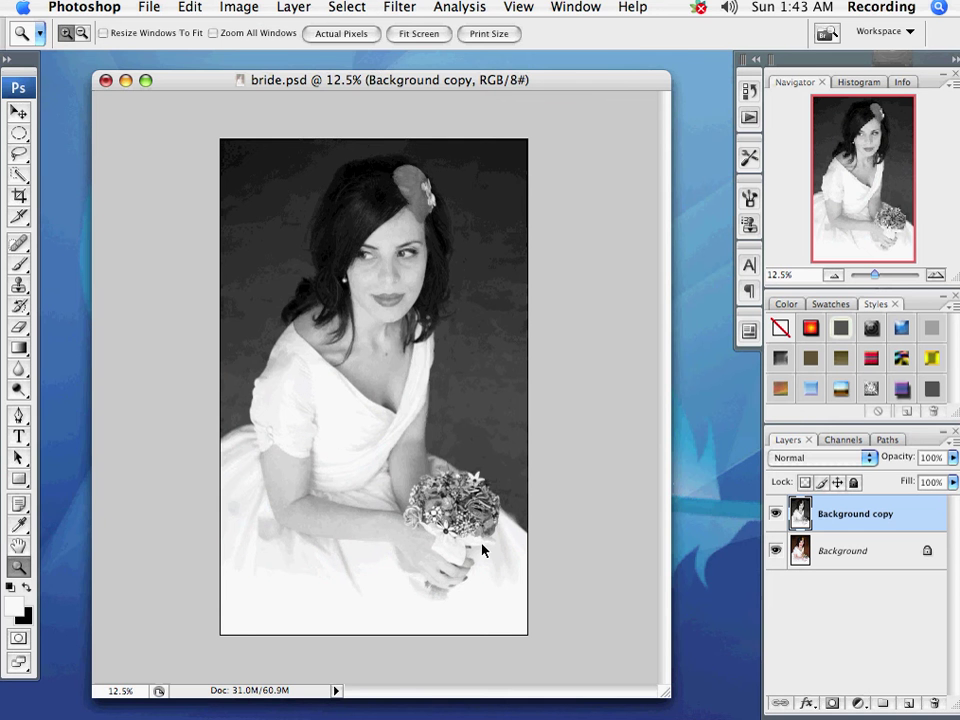
pyautogui.click(348, 9)
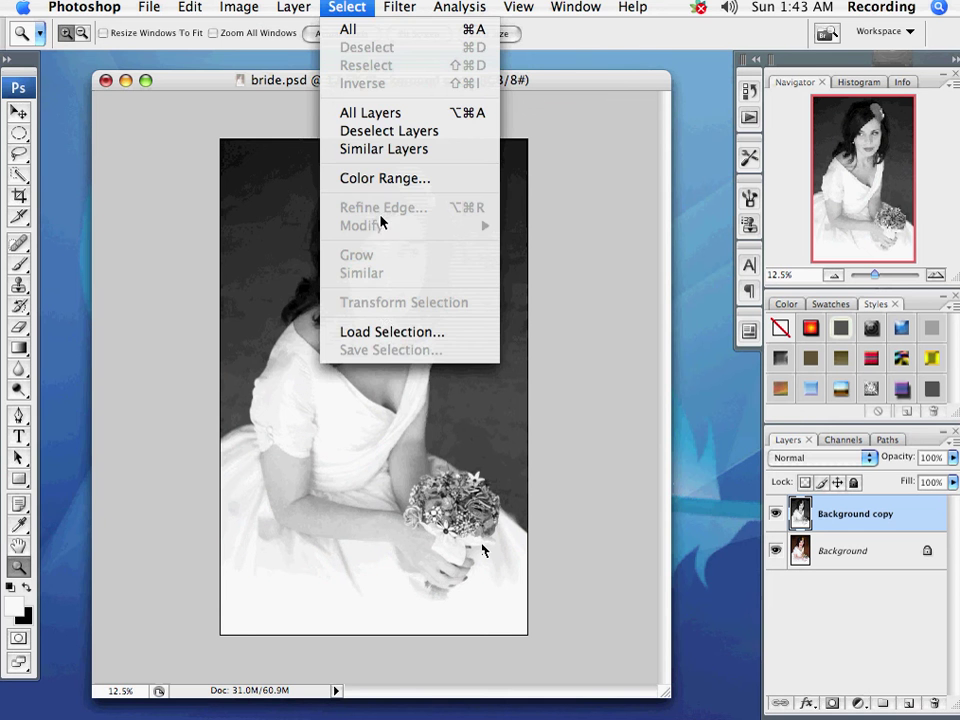
# Load the Alpha 1 selection, delete it from Background copy to reveal the colour bouquet, and deselect.
pyautogui.click(386, 332)
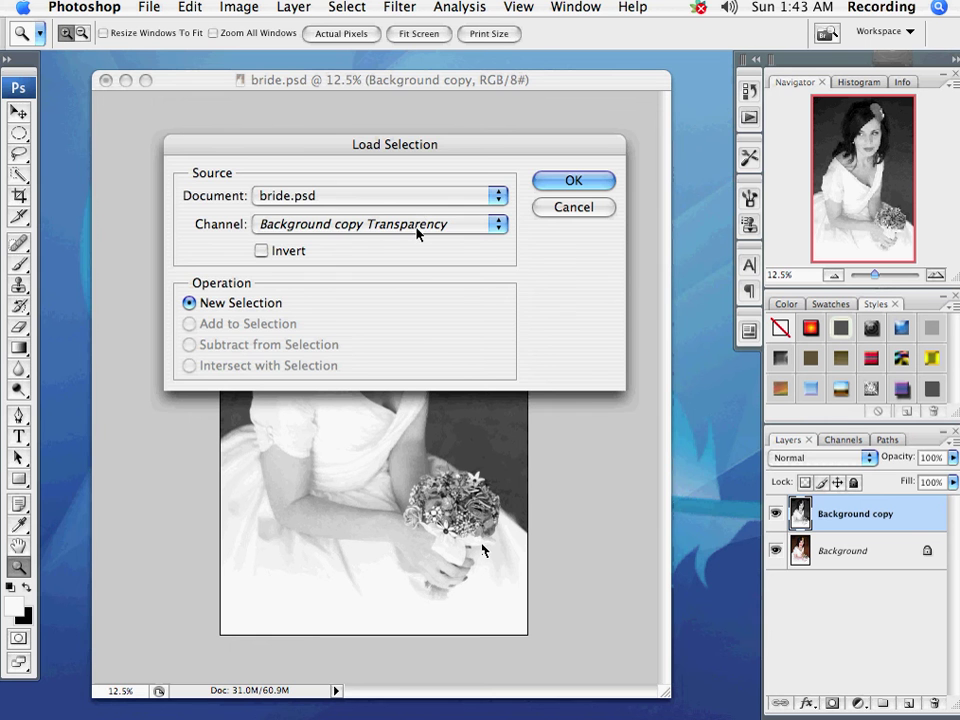
pyautogui.click(418, 233)
pyautogui.click(416, 251)
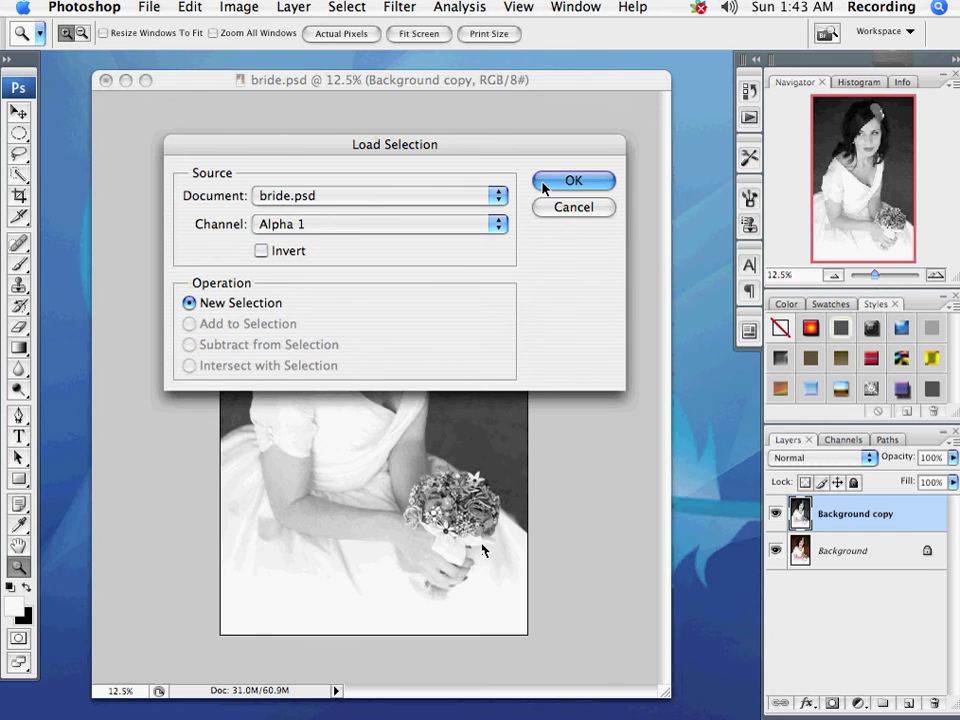
pyautogui.click(549, 182)
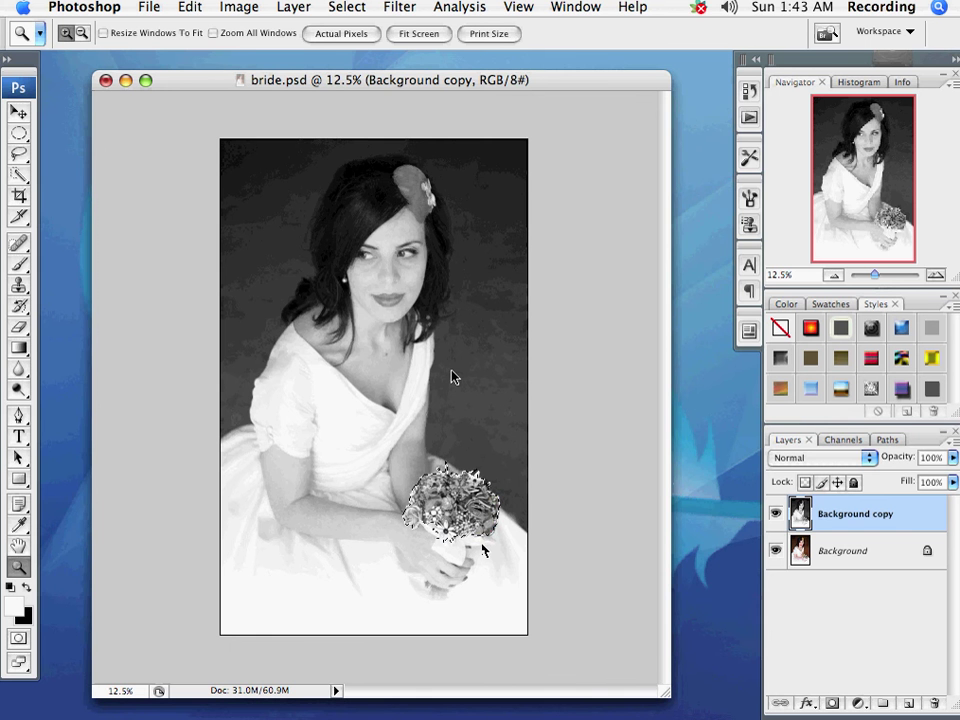
pyautogui.press('Delete')
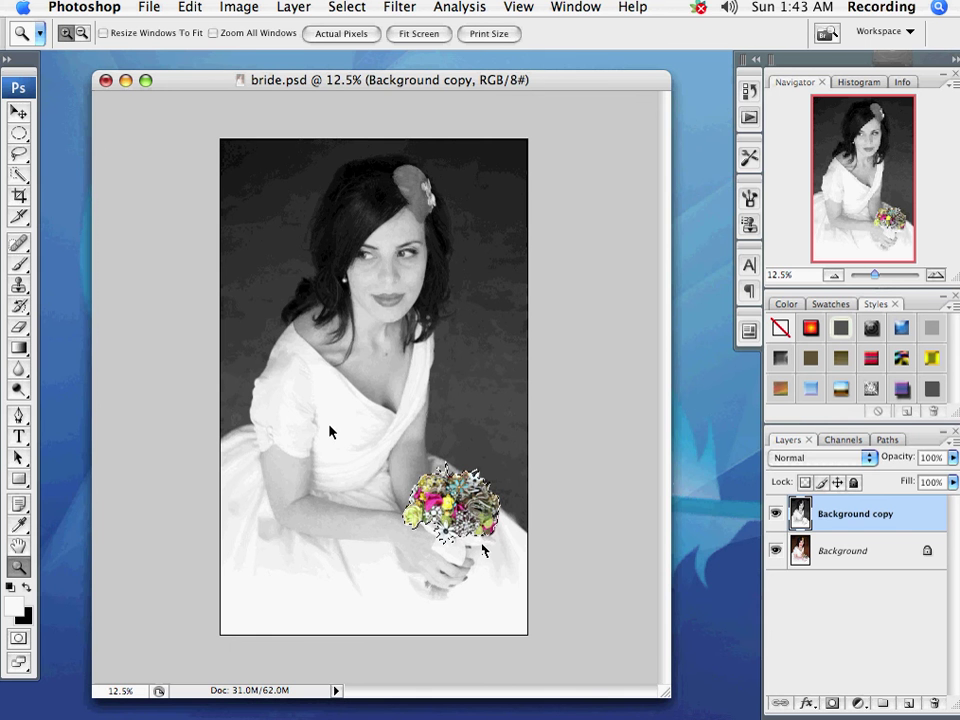
pyautogui.press('super+d')
# Zoom into the bouquet, toggle the Background layer's visibility to check the cut-out, and zoom back out.
pyautogui.moveTo(516, 570); pyautogui.dragTo(516, 570)
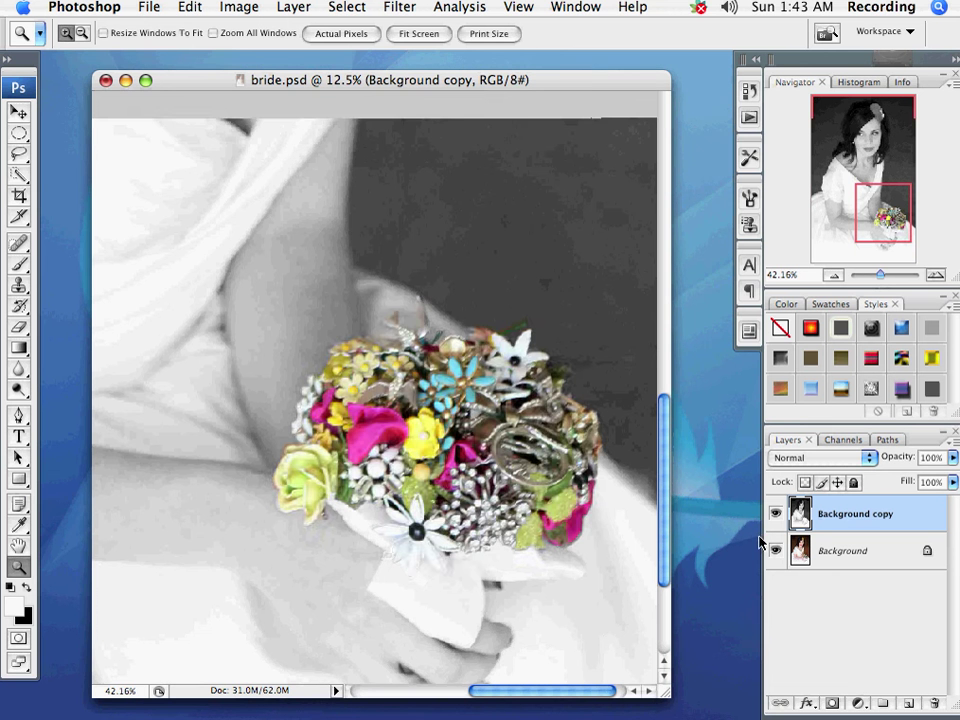
pyautogui.click(775, 551)
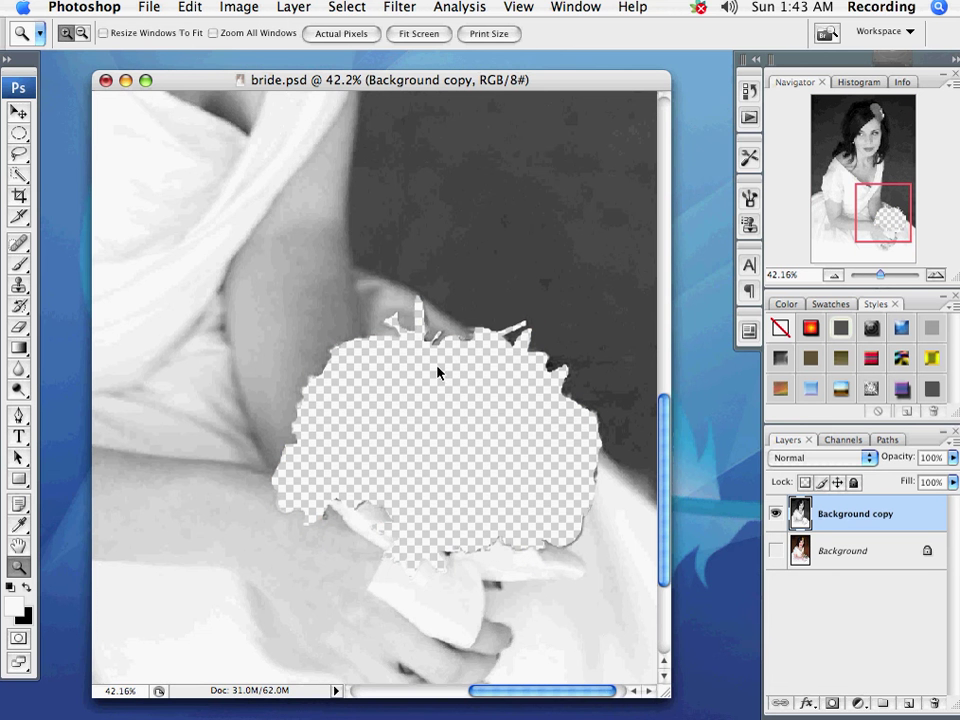
pyautogui.click(775, 551)
pyautogui.keyDown('alt'); pyautogui.click(306, 362); pyautogui.keyUp('alt')
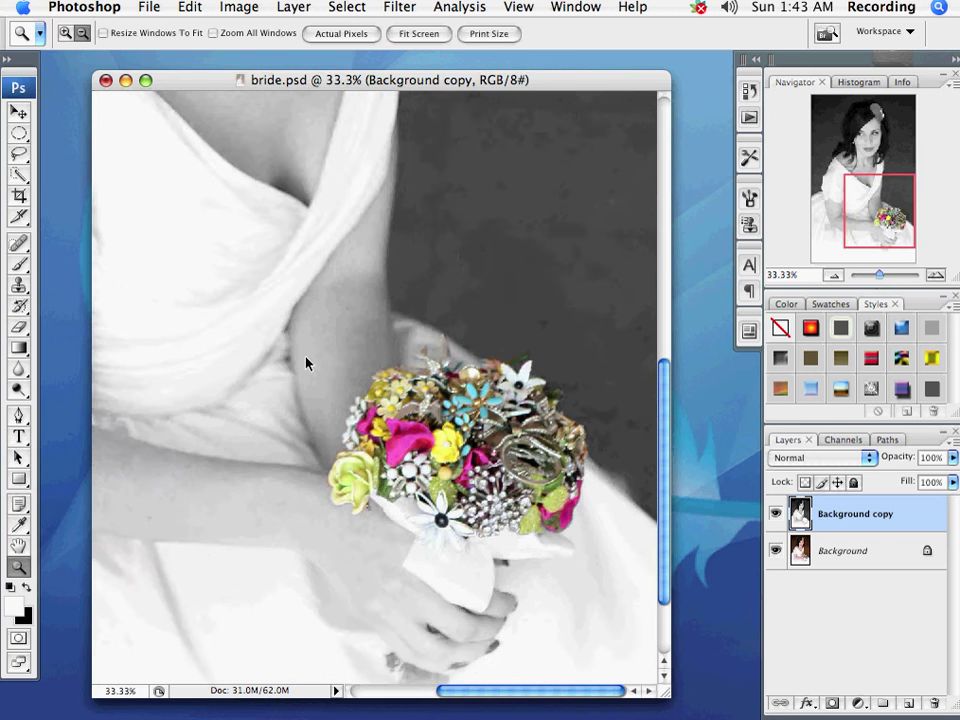
pyautogui.keyDown('alt'); pyautogui.click(306, 362); pyautogui.keyUp('alt')
pyautogui.keyDown('alt'); pyautogui.click(306, 362); pyautogui.keyUp('alt')
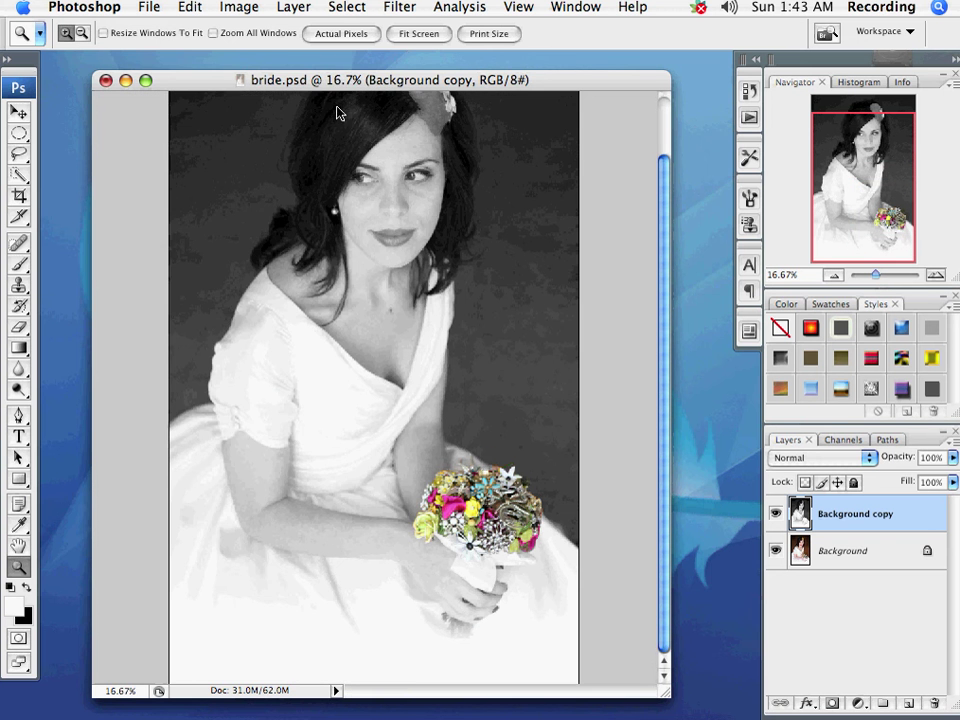
pyautogui.click(190, 7)
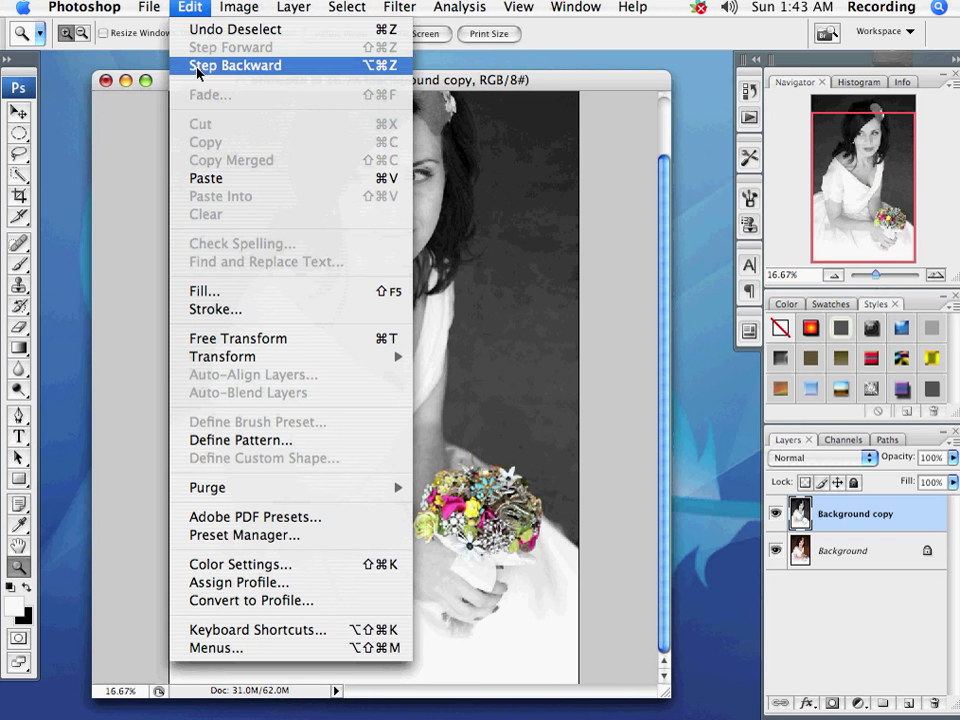
# Step backward twice so the bouquet turns grey again, deselect, and zoom in on it.
pyautogui.click(197, 70)
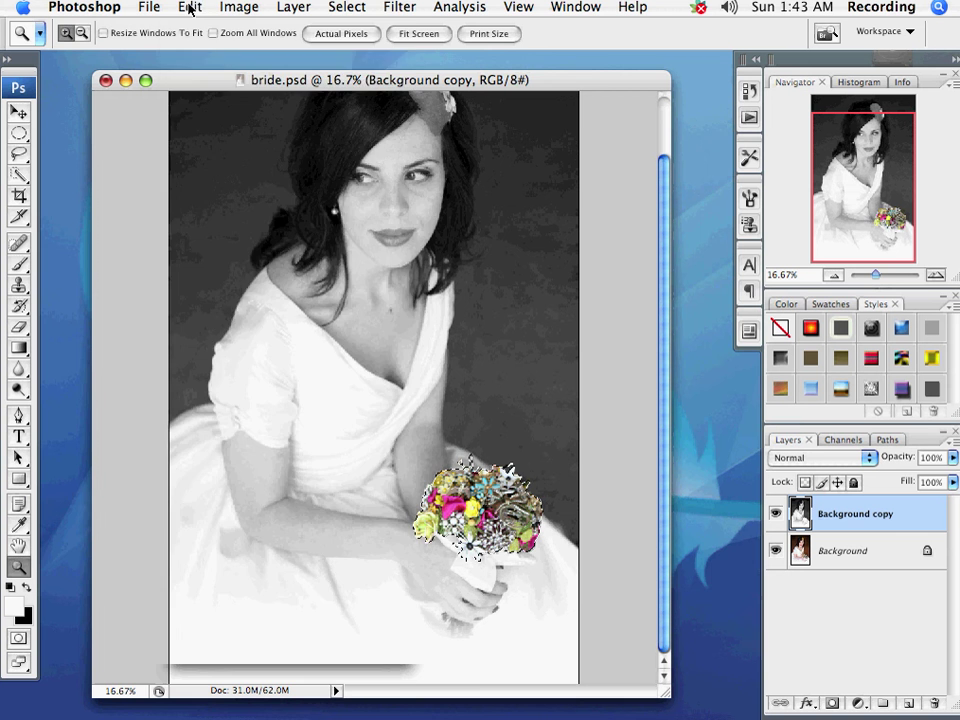
pyautogui.click(190, 7)
pyautogui.click(192, 65)
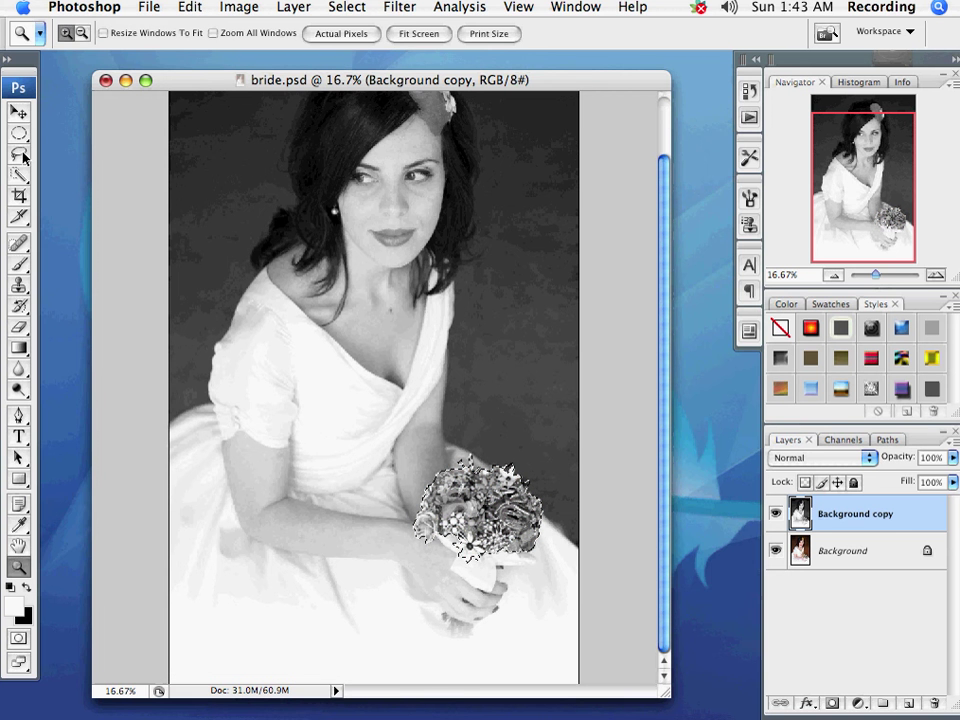
pyautogui.press('l')
pyautogui.hotkey('ctrl', 'd')
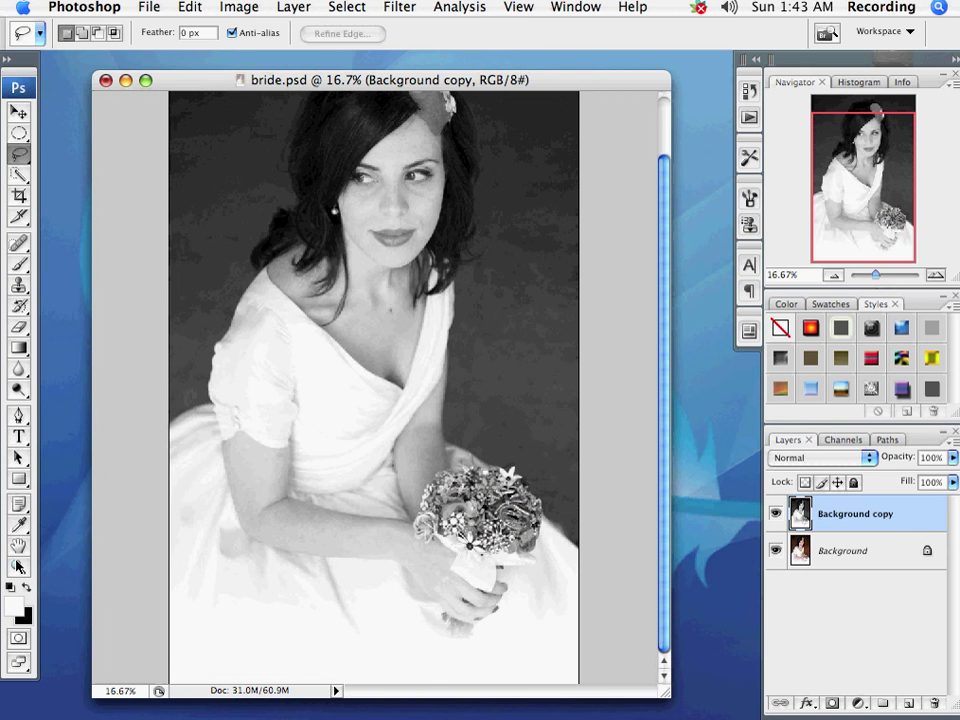
pyautogui.press('z')
pyautogui.moveTo(332, 395); pyautogui.dragTo(562, 608)
# Erase the Background copy over the bouquet with a 175 px eraser, check it, and fit on screen.
pyautogui.click(20, 328)
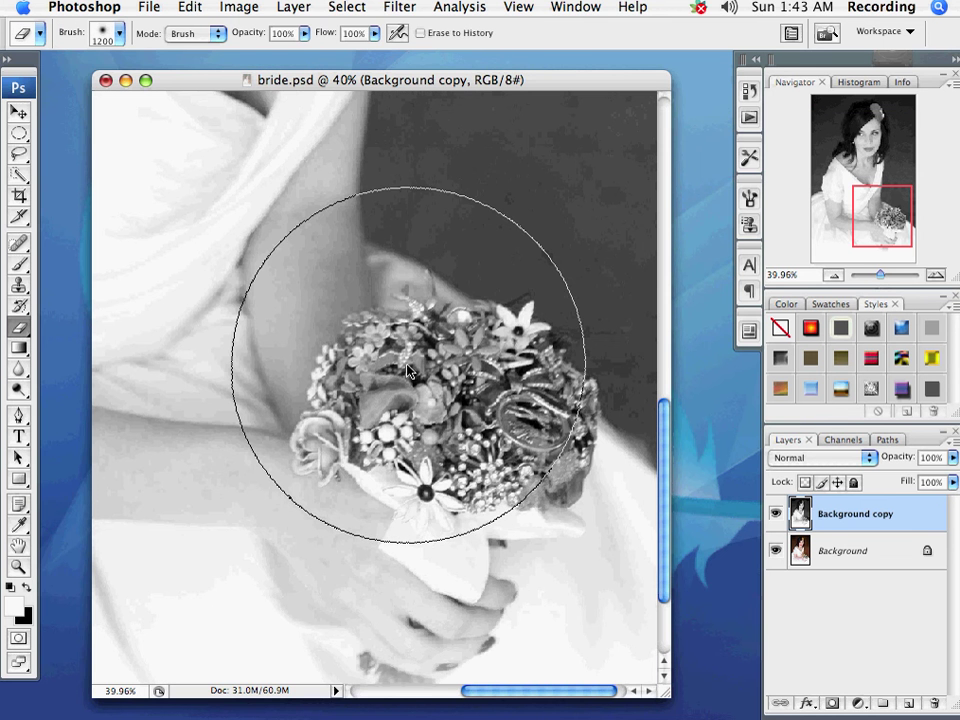
pyautogui.press('[')
pyautogui.press('[')
pyautogui.press('[')
pyautogui.press('[')
pyautogui.press('[')
pyautogui.press('[')
pyautogui.press('[')
pyautogui.press('[')
pyautogui.press('[')
pyautogui.press('[')
pyautogui.press('[')
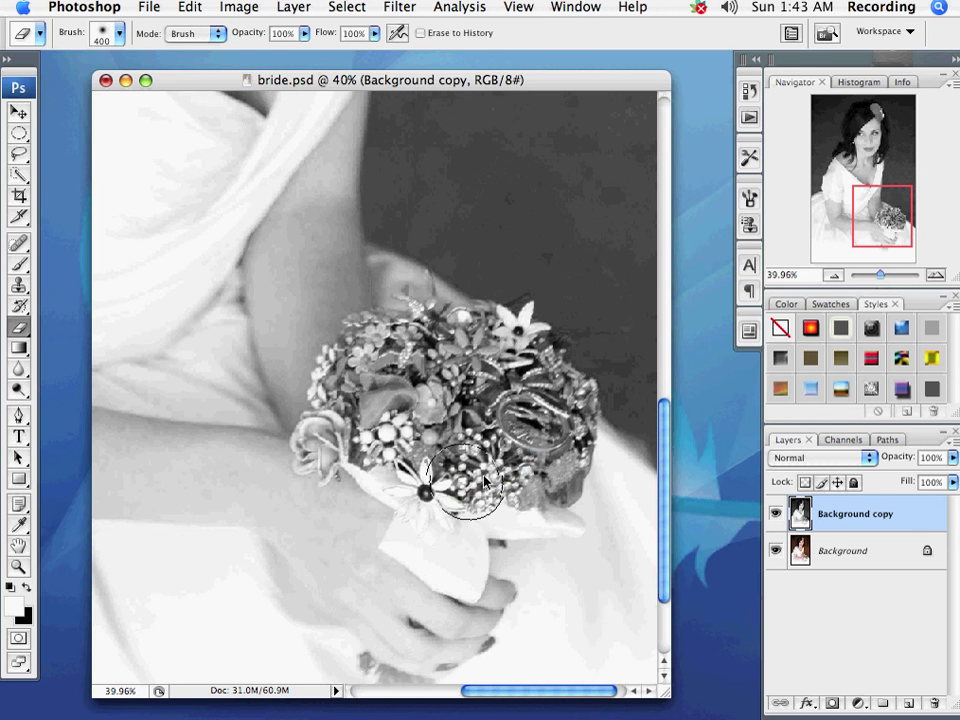
pyautogui.moveTo(457, 491)
pyautogui.mouseDown()
pyautogui.moveTo(385, 446)
pyautogui.moveTo(330, 432)
pyautogui.moveTo(317, 448)
pyautogui.moveTo(363, 350)
pyautogui.moveTo(388, 340)
pyautogui.moveTo(530, 356)
pyautogui.moveTo(535, 480)
pyautogui.moveTo(483, 436)
pyautogui.moveTo(471, 380)
pyautogui.moveTo(528, 438)
pyautogui.moveTo(485, 470)
pyautogui.mouseUp()
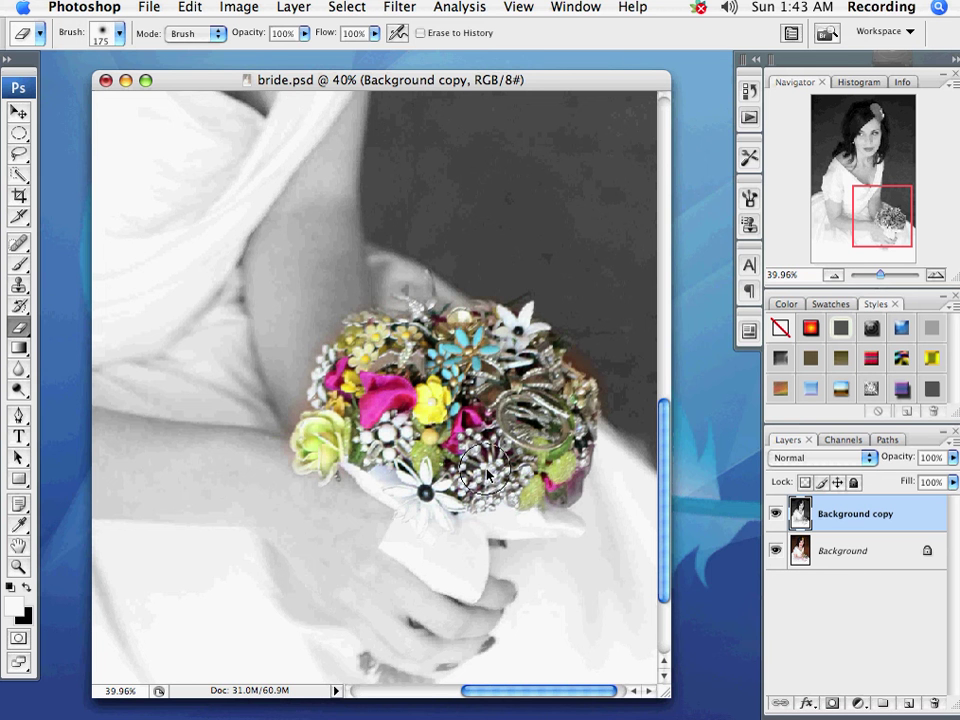
pyautogui.click(775, 551)
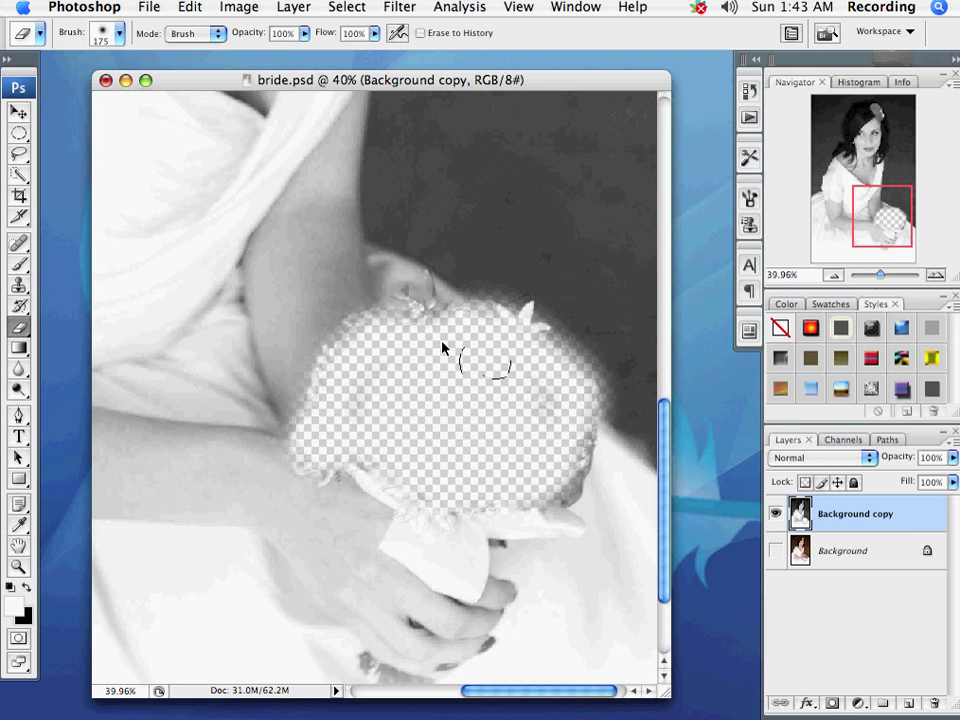
pyautogui.click(775, 551)
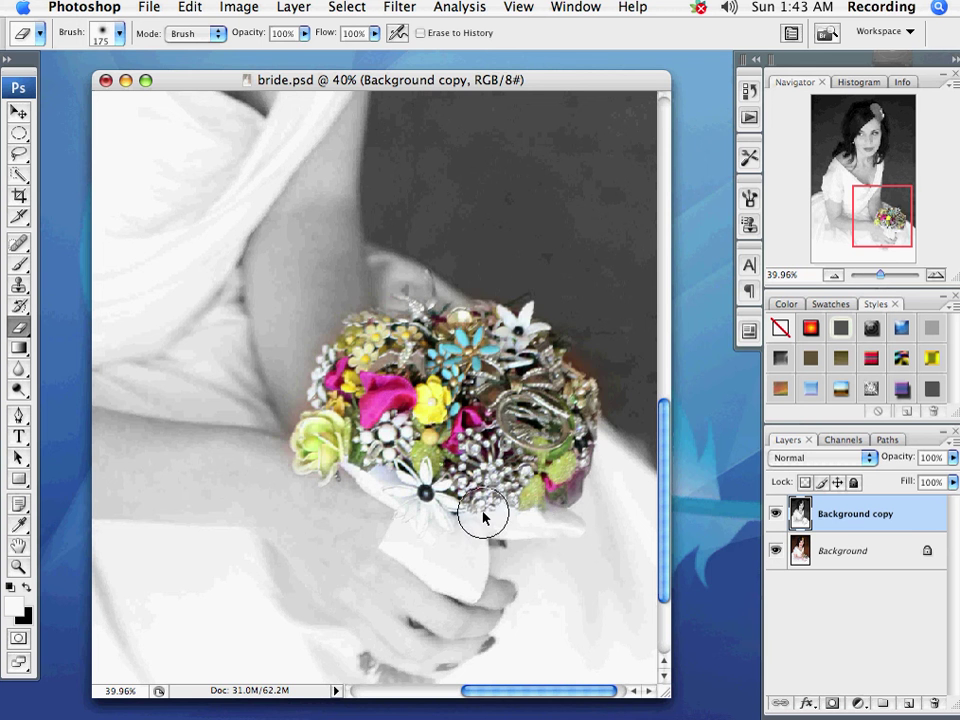
pyautogui.press('super+0')
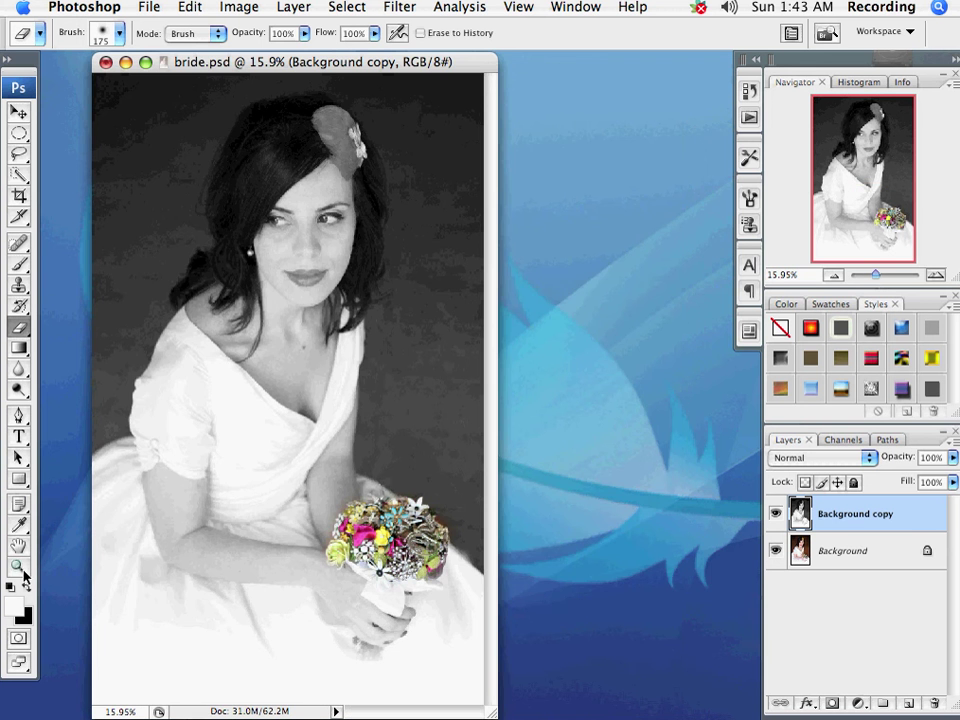
# Zoom out to 8.33% and drag an elliptical marquee around the bride's head, torso and bouquet.
pyautogui.press('z')
pyautogui.keyDown('alt'); pyautogui.click(315, 480); pyautogui.keyUp('alt')
pyautogui.moveTo(490, 706); pyautogui.dragTo(560, 572)
pyautogui.keyDown('alt'); pyautogui.click(326, 375); pyautogui.keyUp('alt')
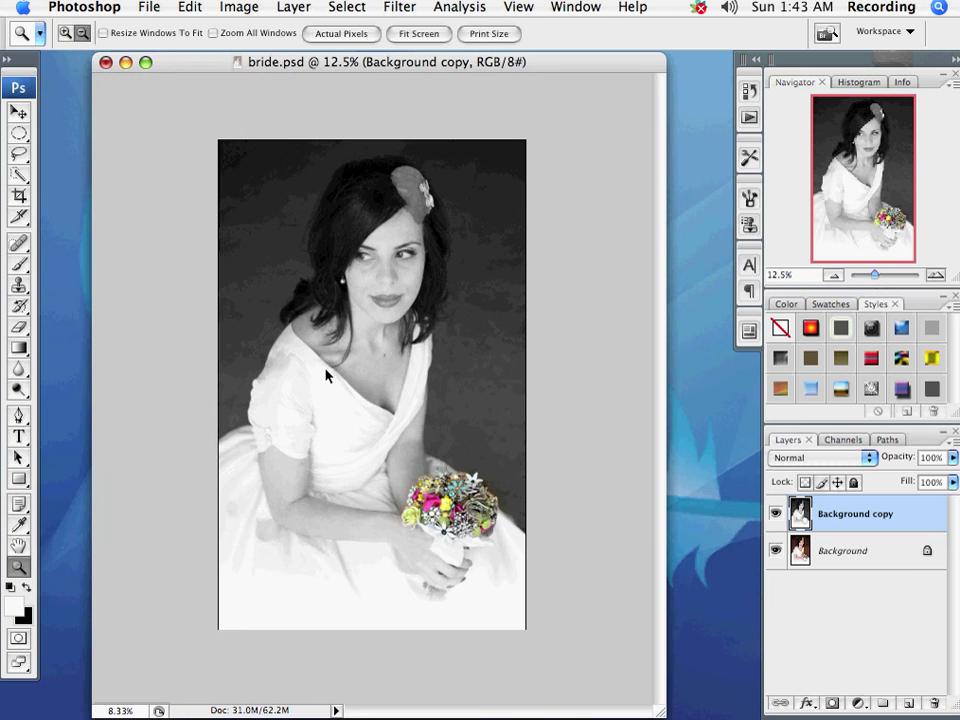
pyautogui.click(18, 132)
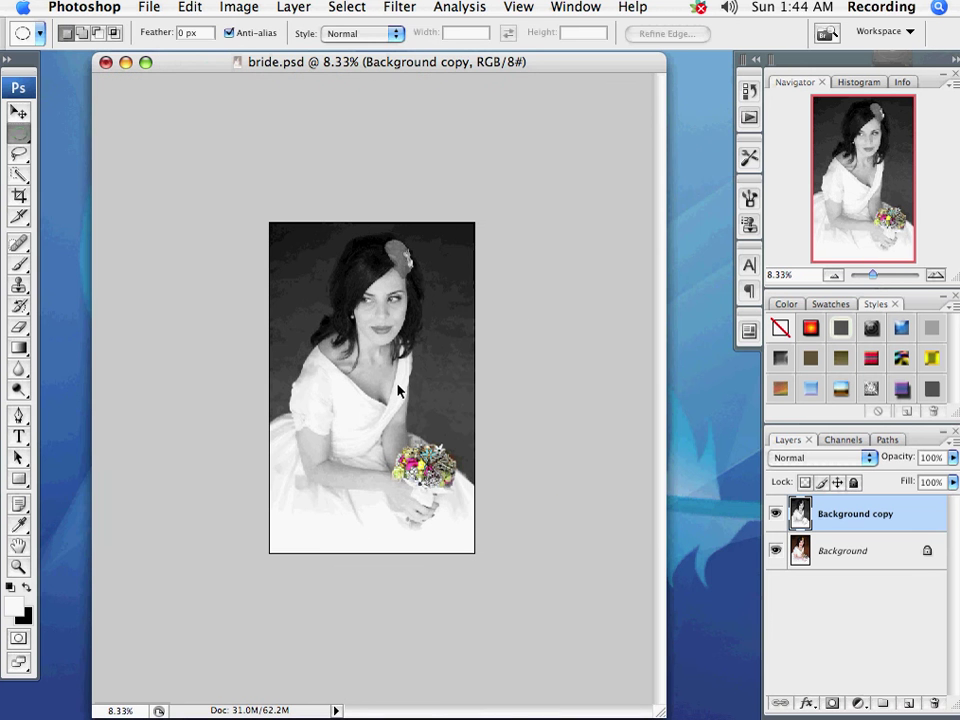
pyautogui.moveTo(314, 318); pyautogui.dragTo(452, 518)
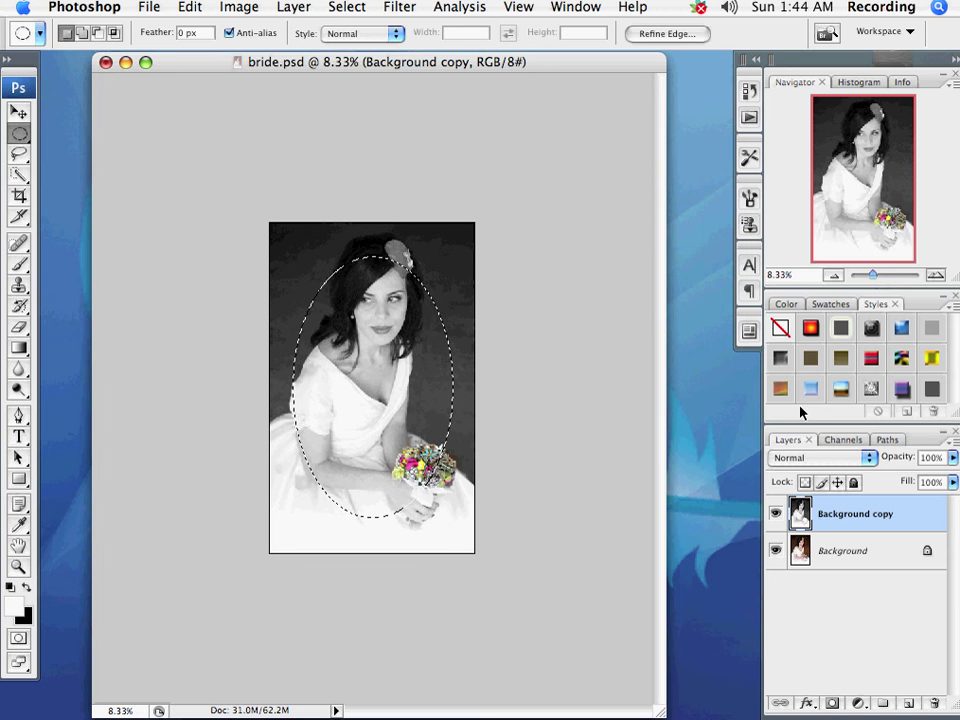
# Add a new empty Layer 1.
pyautogui.click(951, 439)
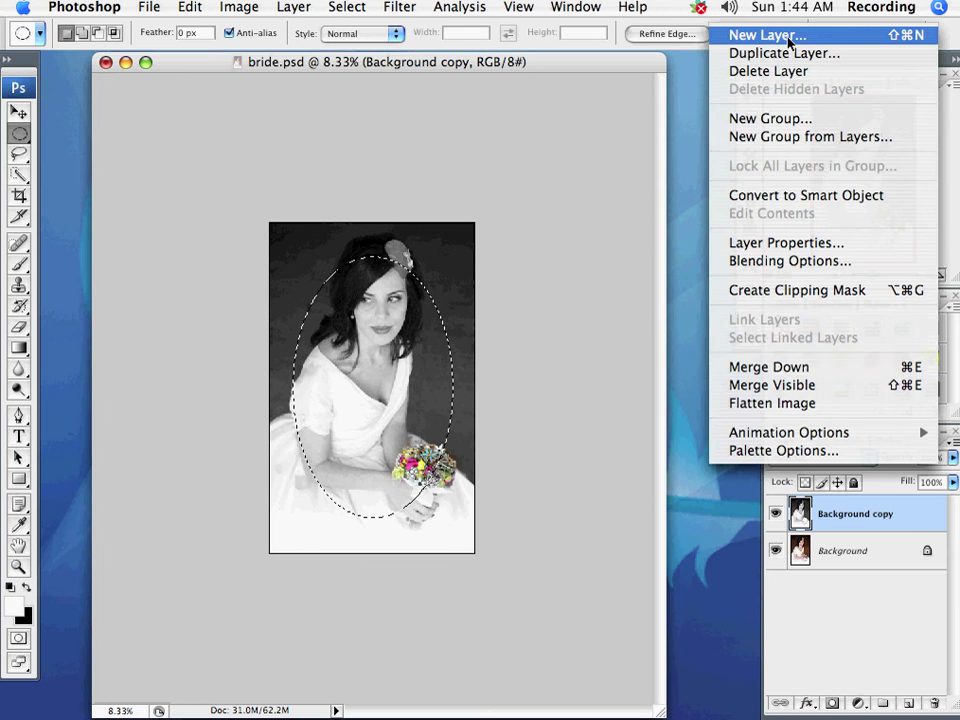
pyautogui.click(788, 38)
pyautogui.press('Return')
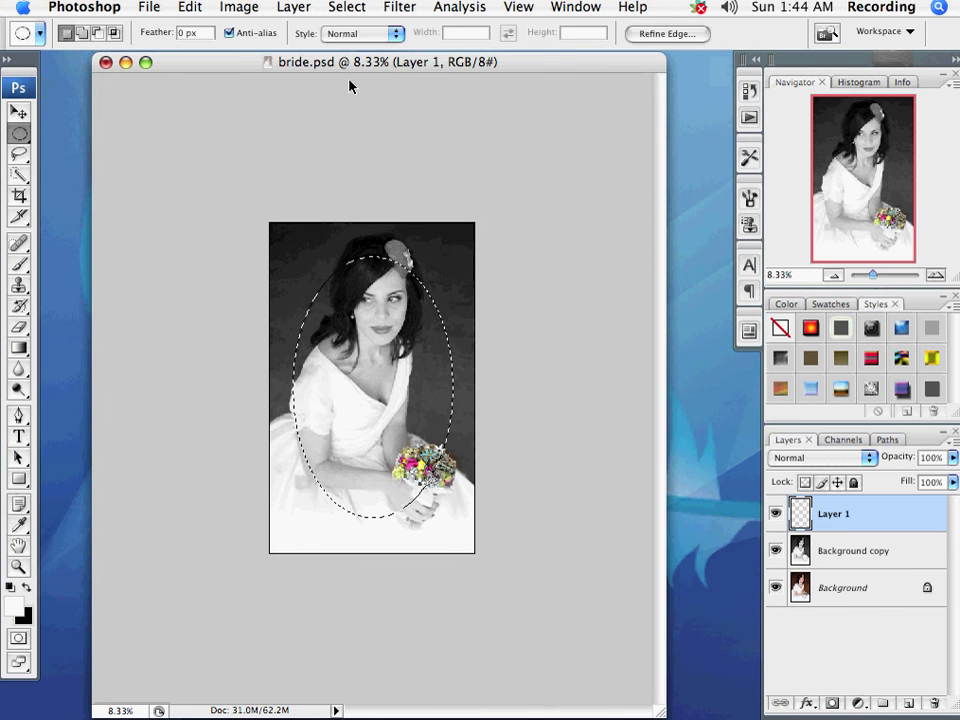
# Feather the oval selection by 55 pixels.
pyautogui.click(358, 5)
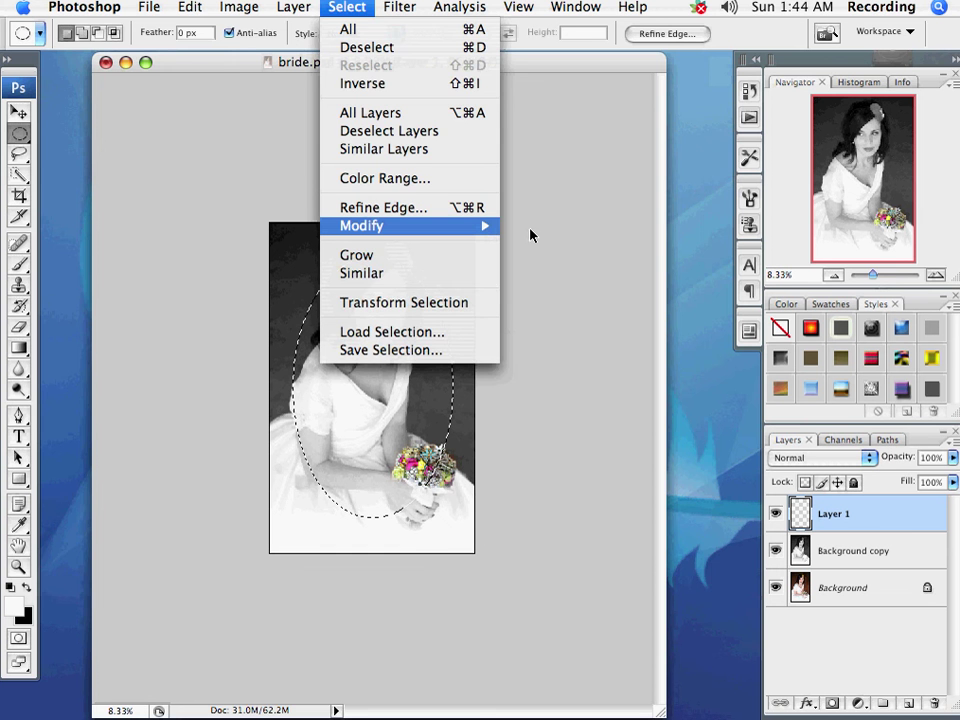
pyautogui.moveTo(480, 226)
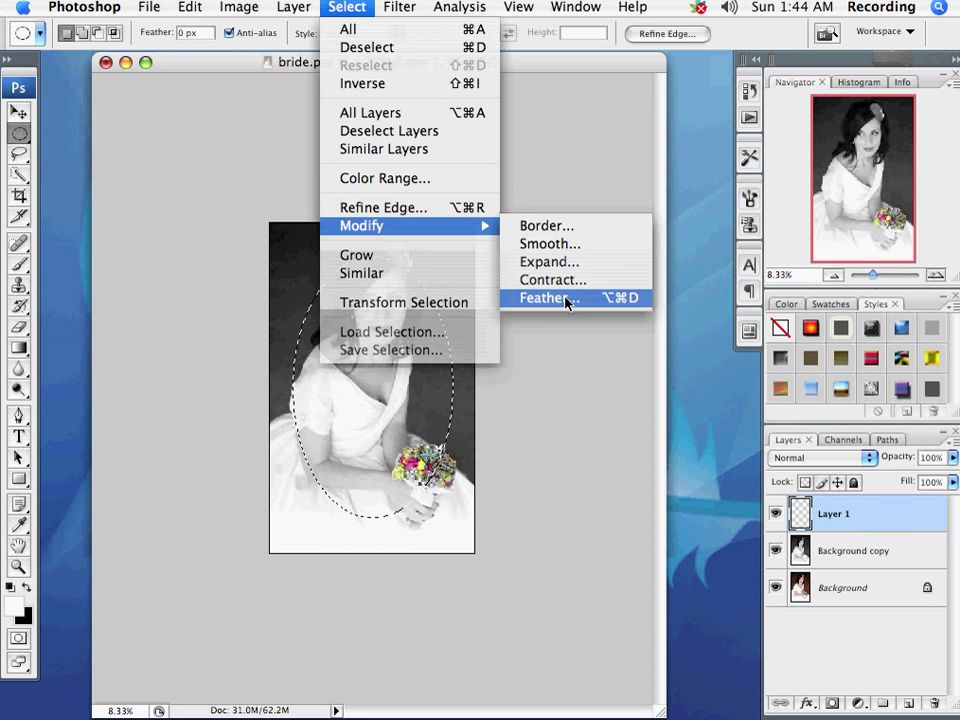
pyautogui.click(550, 298)
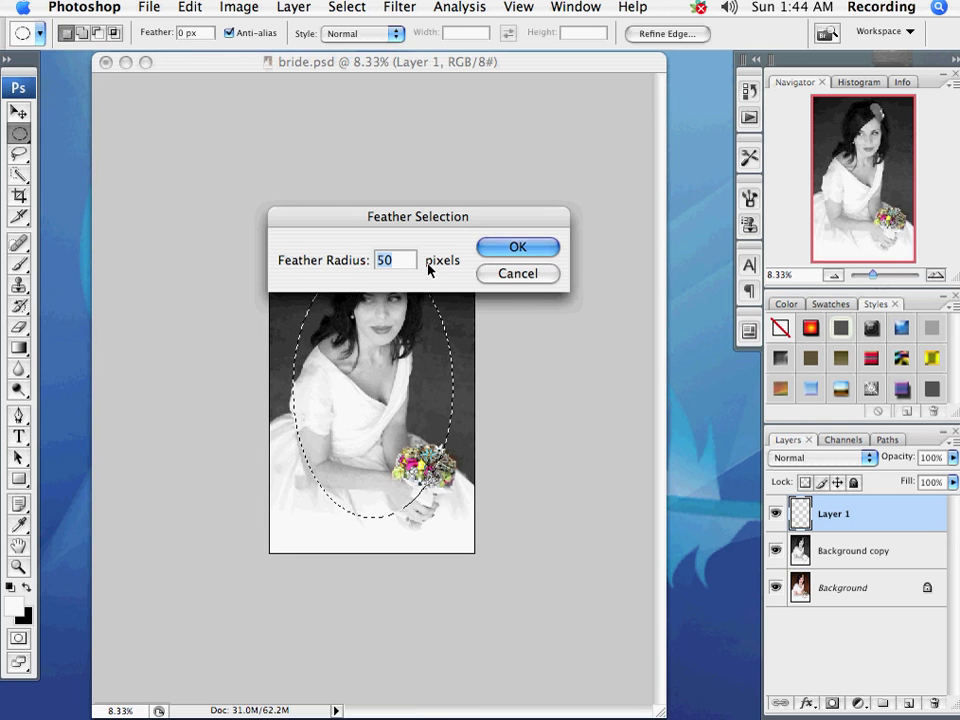
pyautogui.write('55')
pyautogui.click(512, 249)
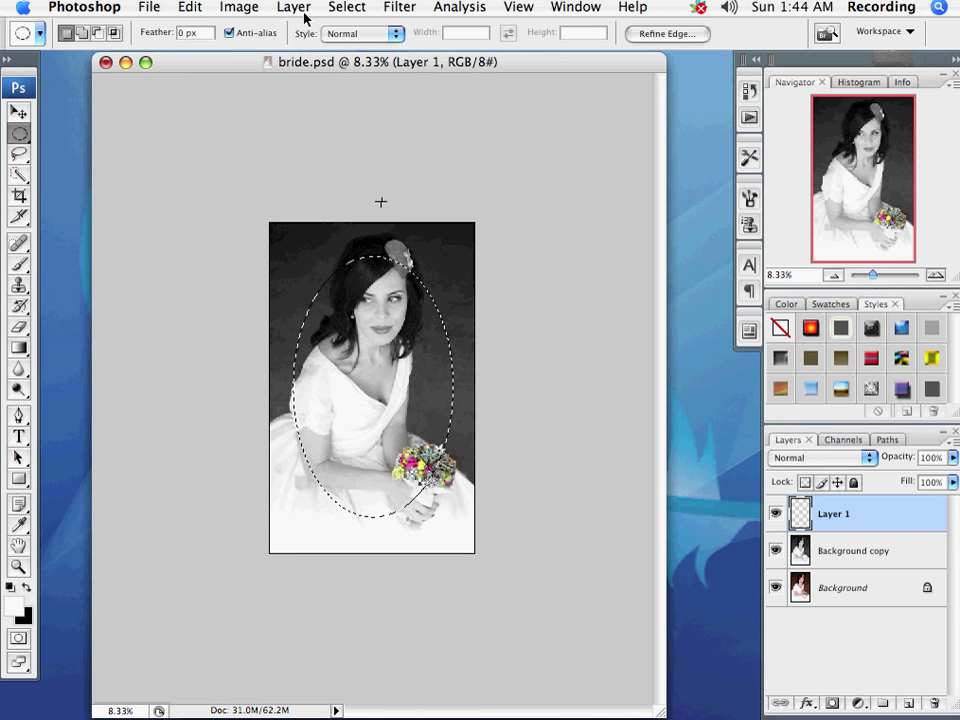
# Invert the selection, fill the area outside the oval with white, and deselect.
pyautogui.click(347, 7)
pyautogui.click(339, 82)
pyautogui.click(347, 7)
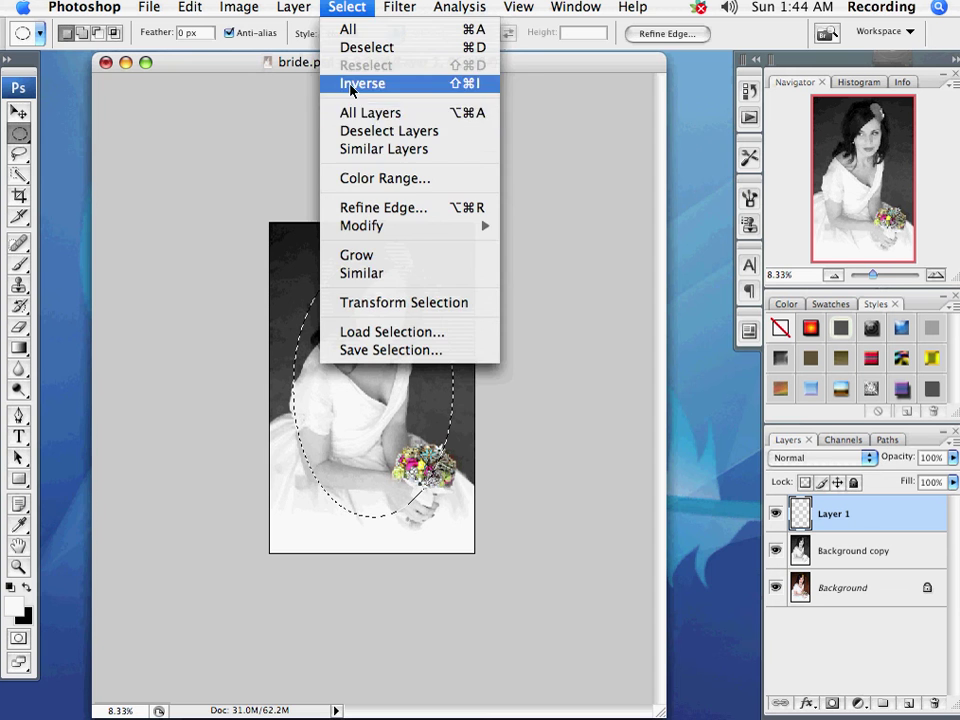
pyautogui.click(352, 84)
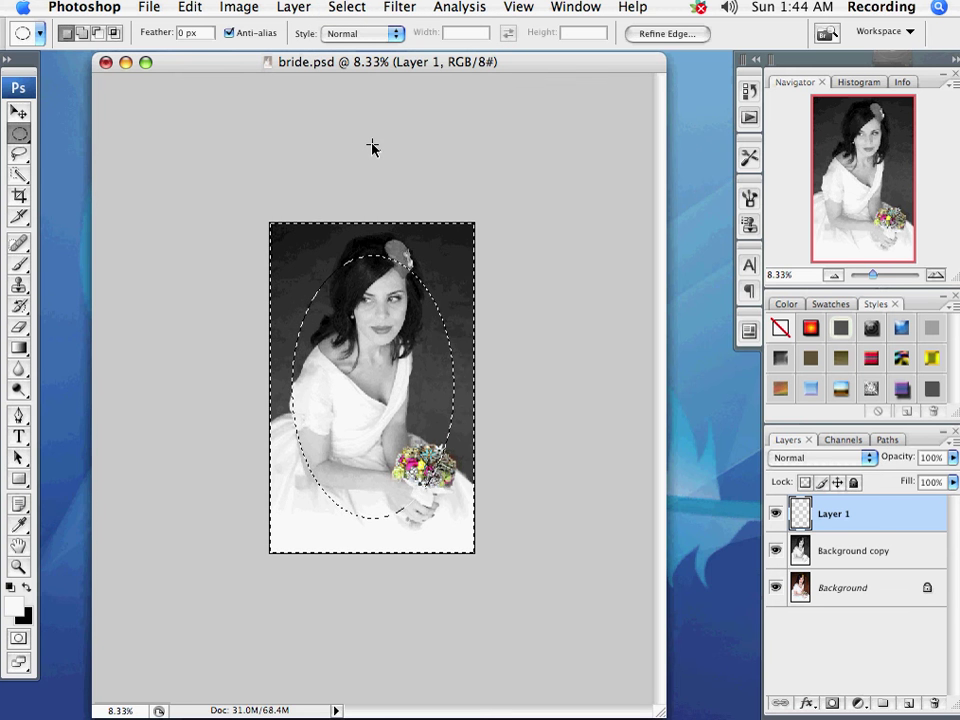
pyautogui.hotkey('alt', 'BackSpace')
pyautogui.press('super+d')
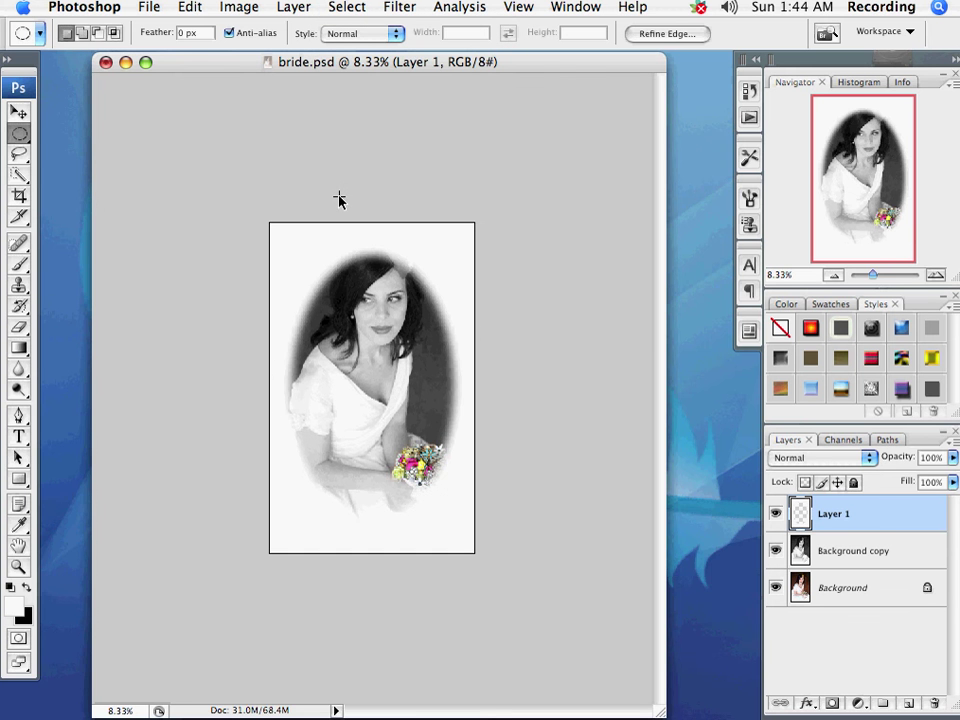
# Paste the rings.jpg photo into bride.psd as Layer 2 and move it up and to the right.
pyautogui.click(18, 567)
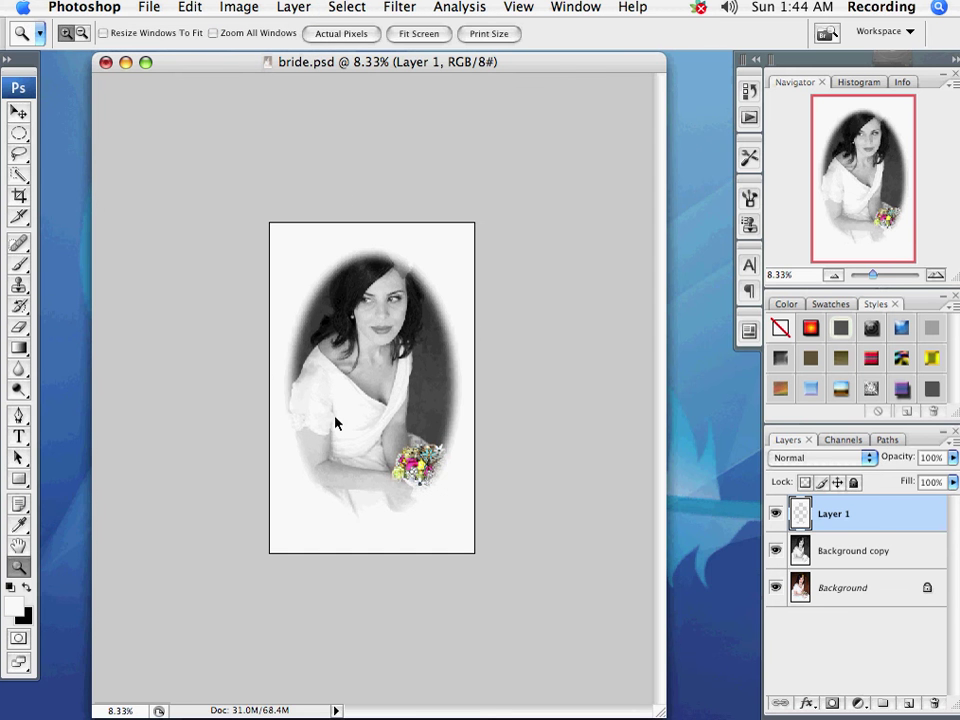
pyautogui.click(373, 392)
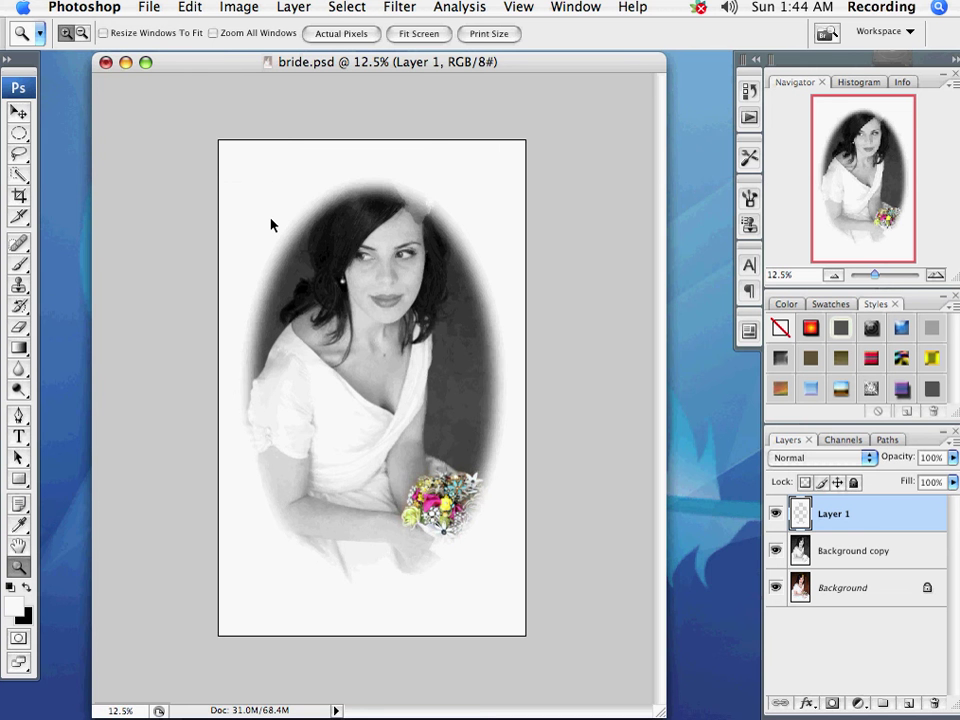
pyautogui.moveTo(703, 715)
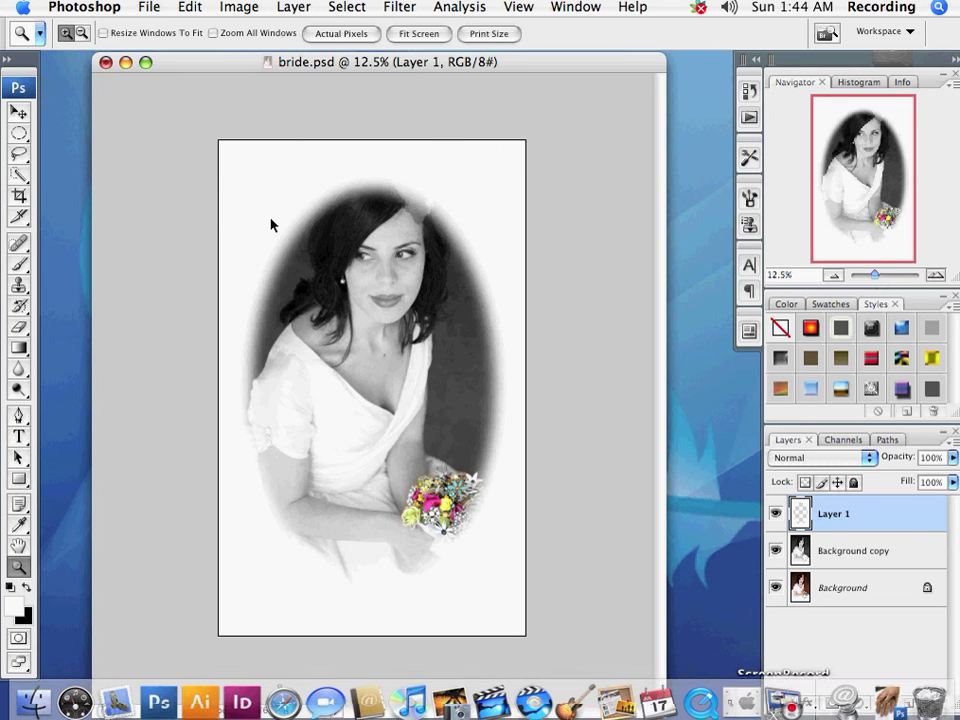
pyautogui.click(885, 700)
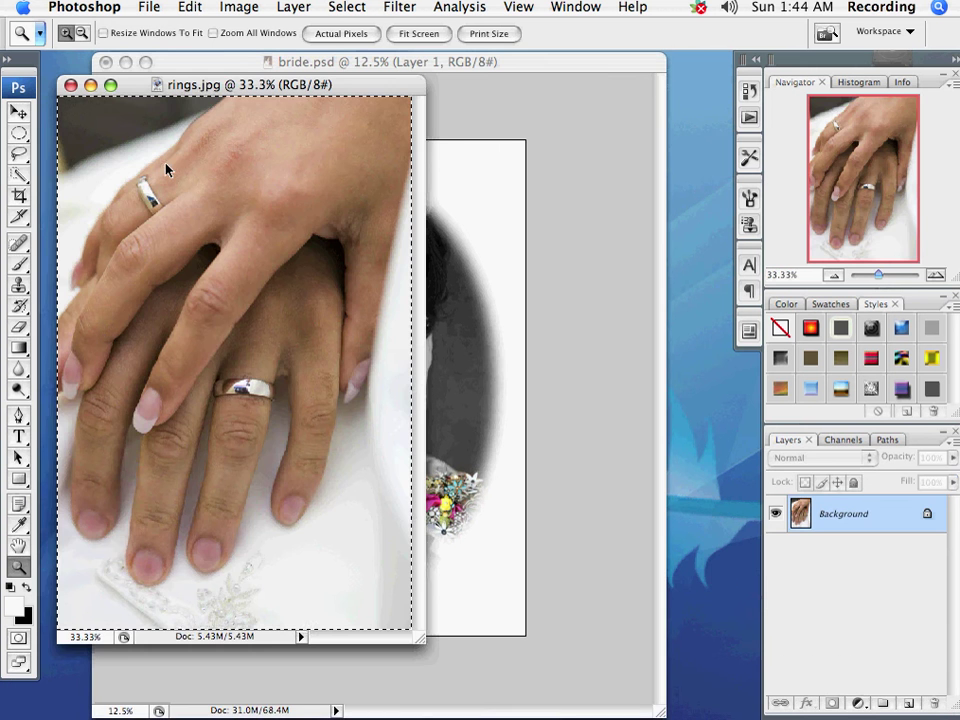
pyautogui.click(526, 66)
pyautogui.press('super+v')
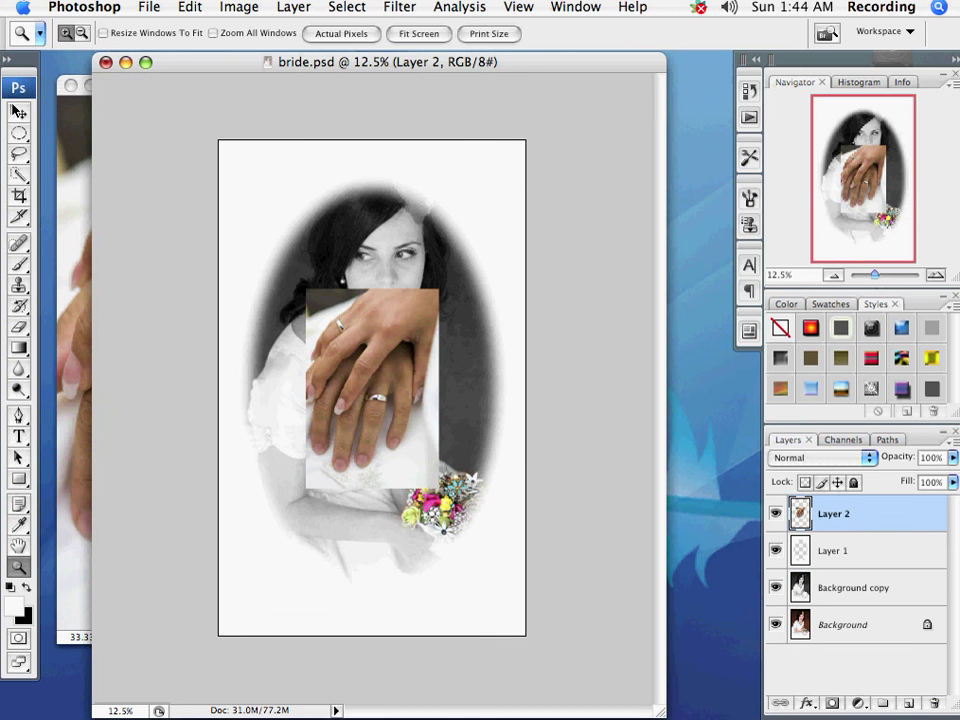
pyautogui.click(18, 112)
pyautogui.moveTo(312, 290); pyautogui.dragTo(399, 270)
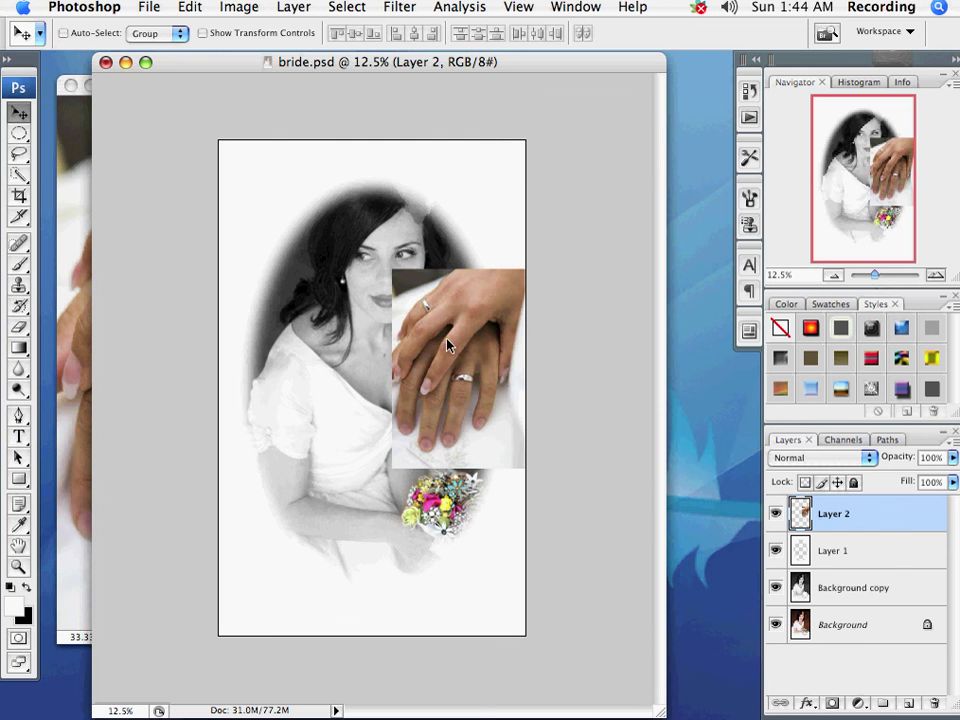
# Set the rings layer's blend mode to Screen after trying Lighten.
pyautogui.click(868, 457)
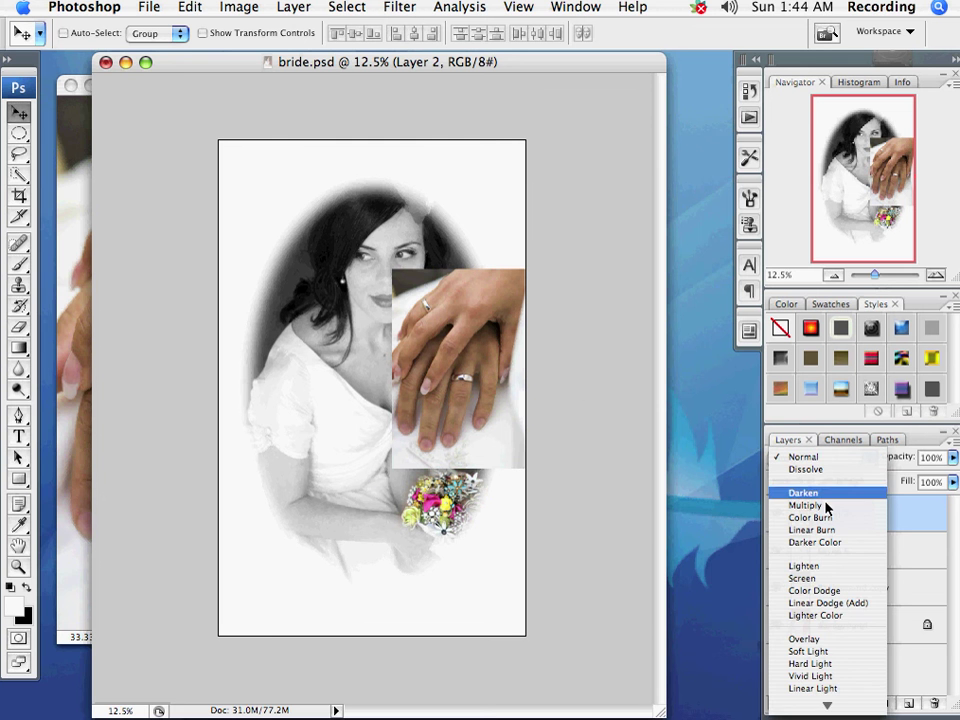
pyautogui.click(819, 566)
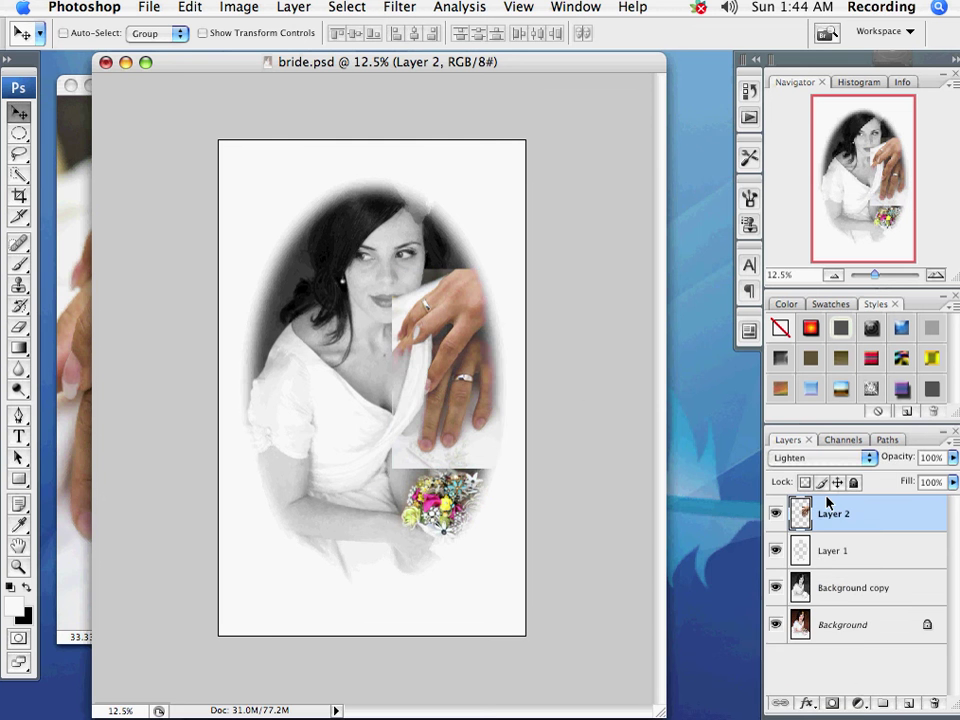
pyautogui.click(831, 458)
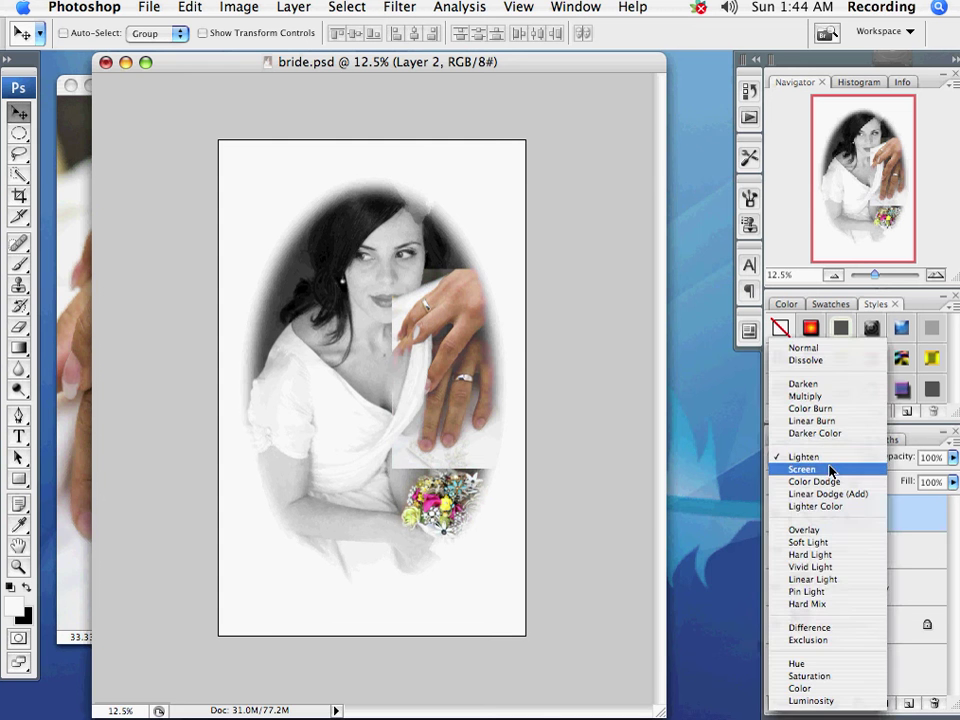
pyautogui.click(831, 468)
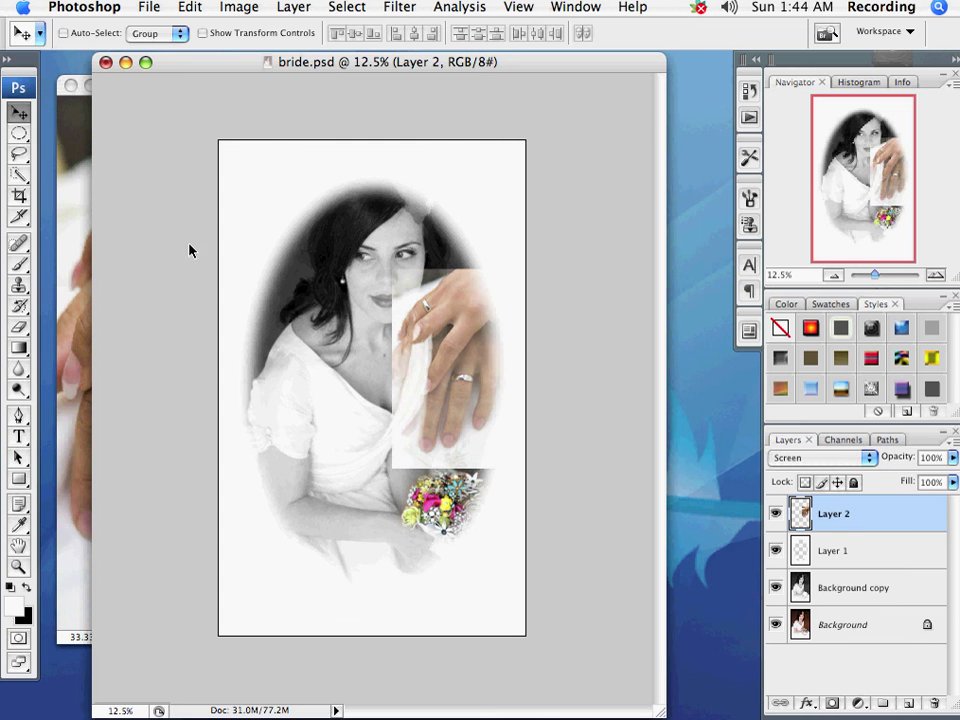
# Erase the rings photo's top-left edge with an enlarged eraser, then move it lower and slightly right.
pyautogui.press('e')
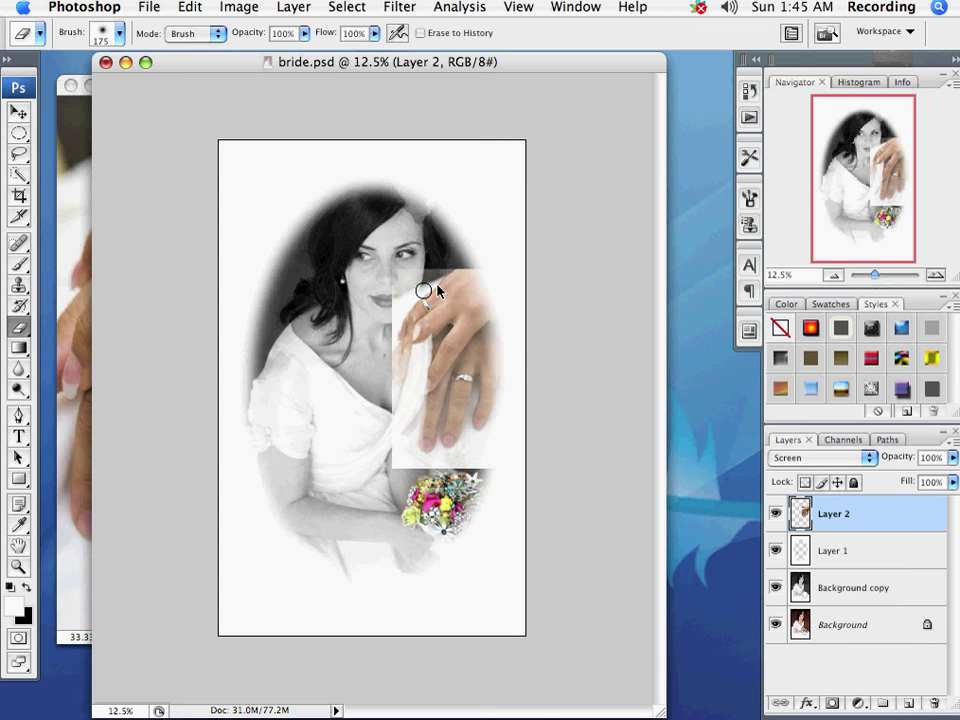
pyautogui.press(']')
pyautogui.press(']')
pyautogui.press(']')
pyautogui.press(']')
pyautogui.press(']')
pyautogui.press(']')
pyautogui.press(']')
pyautogui.press(']')
pyautogui.press(']')
pyautogui.press(']')
pyautogui.press(']')
pyautogui.moveTo(499, 219)
pyautogui.mouseDown()
pyautogui.moveTo(313, 316)
pyautogui.moveTo(343, 333)
pyautogui.moveTo(347, 369)
pyautogui.moveTo(403, 482)
pyautogui.moveTo(538, 493)
pyautogui.moveTo(573, 483)
pyautogui.mouseUp()
pyautogui.click(18, 110)
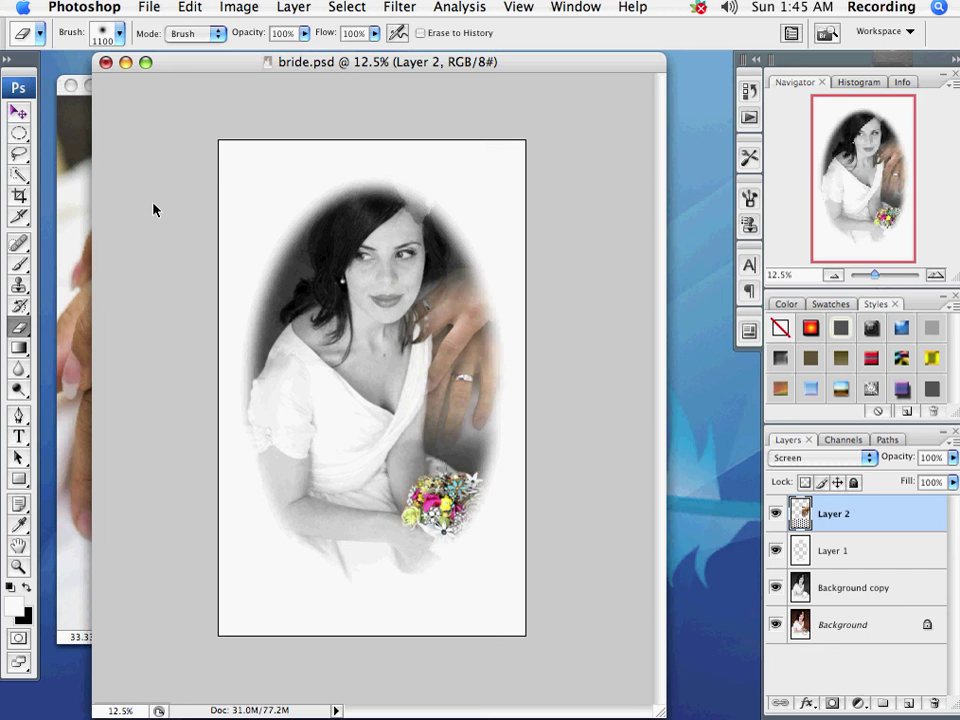
pyautogui.moveTo(450, 335); pyautogui.dragTo(464, 360)
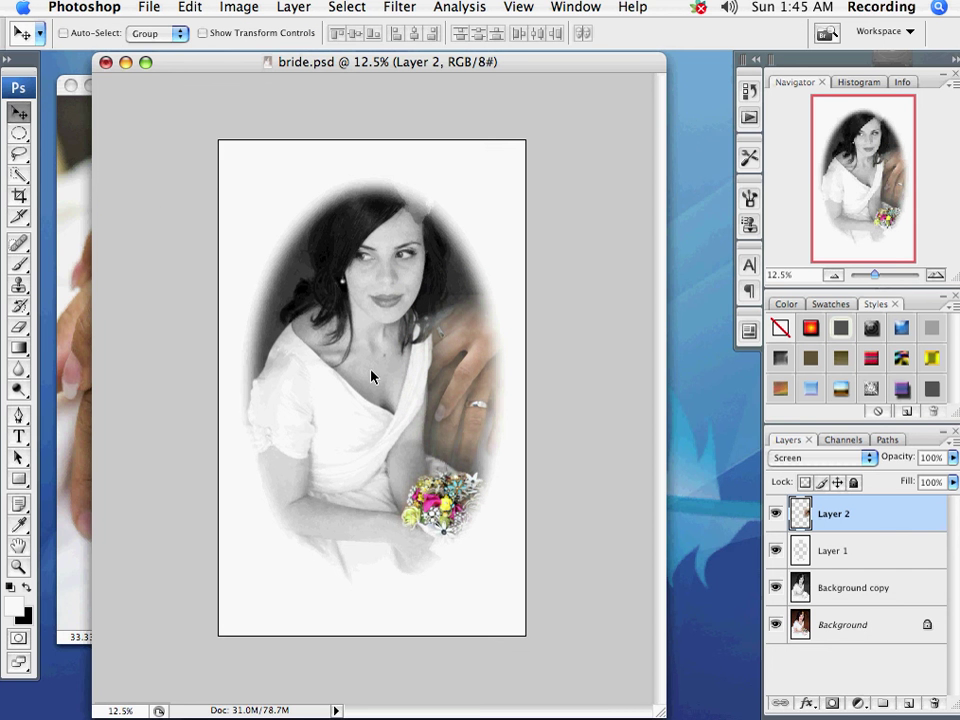
# Type the title 'My Wedding Day' in black near the bottom of the portrait.
pyautogui.click(19, 437)
pyautogui.click(9, 587)
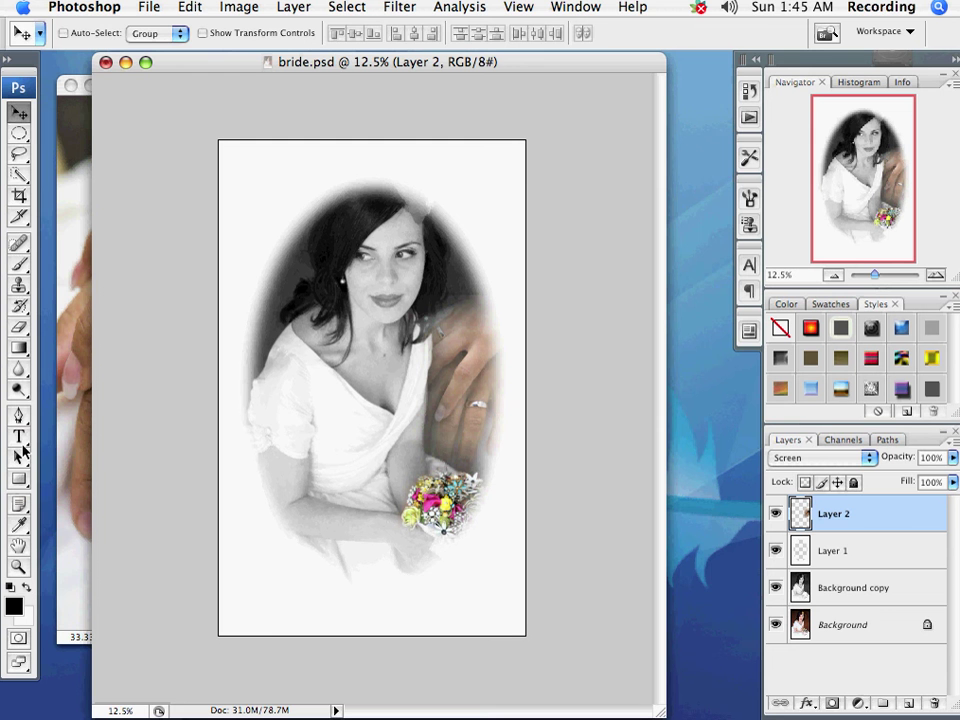
pyautogui.click(262, 584)
pyautogui.write('My We')
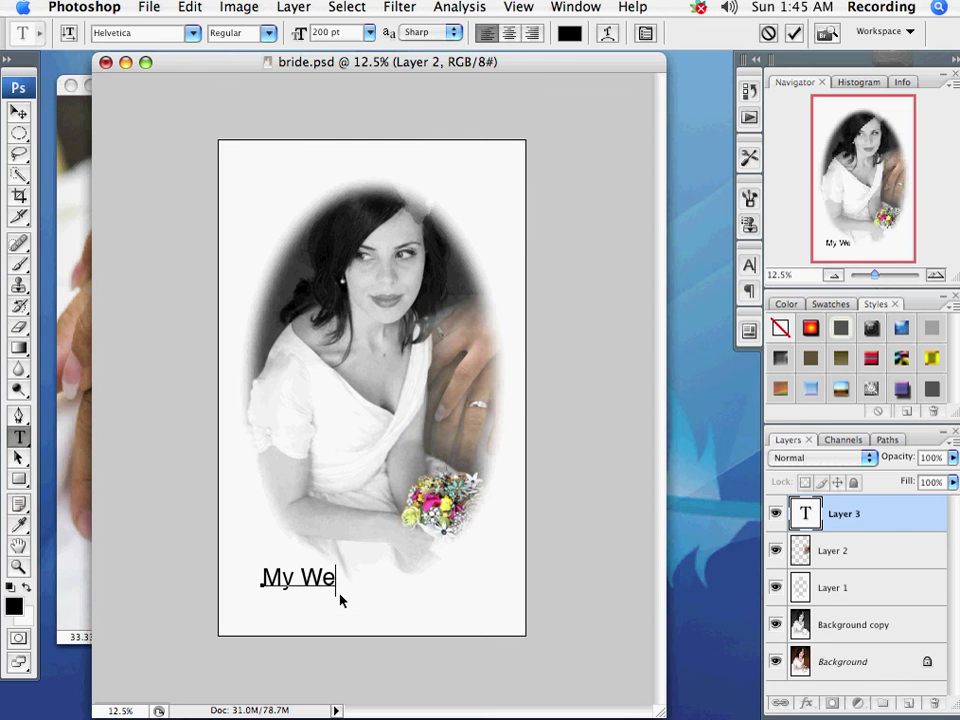
pyautogui.write('dding Day')
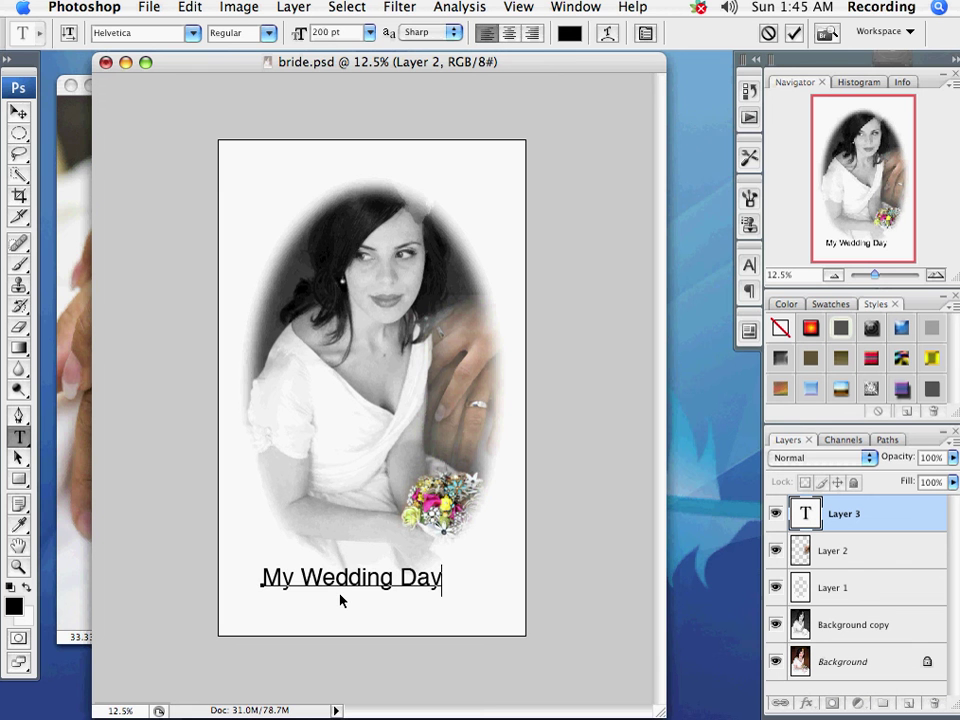
# Set the title's font to Zapfino and shift it left to fit the page.
pyautogui.doubleClick(328, 577)
pyautogui.click(330, 582)
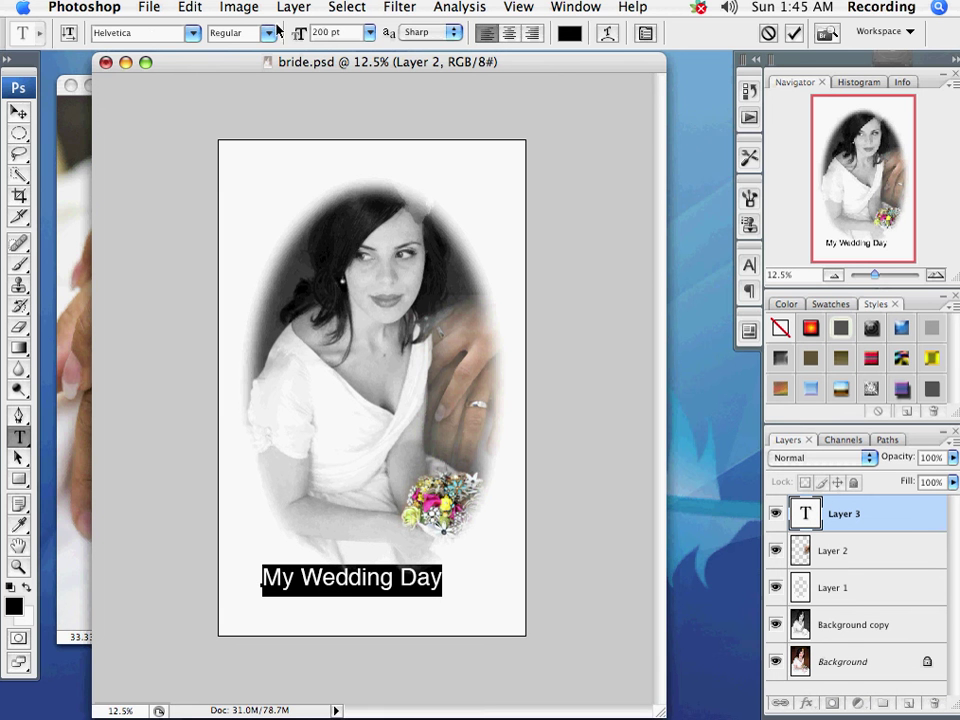
pyautogui.click(152, 35)
pyautogui.write('Zapfino')
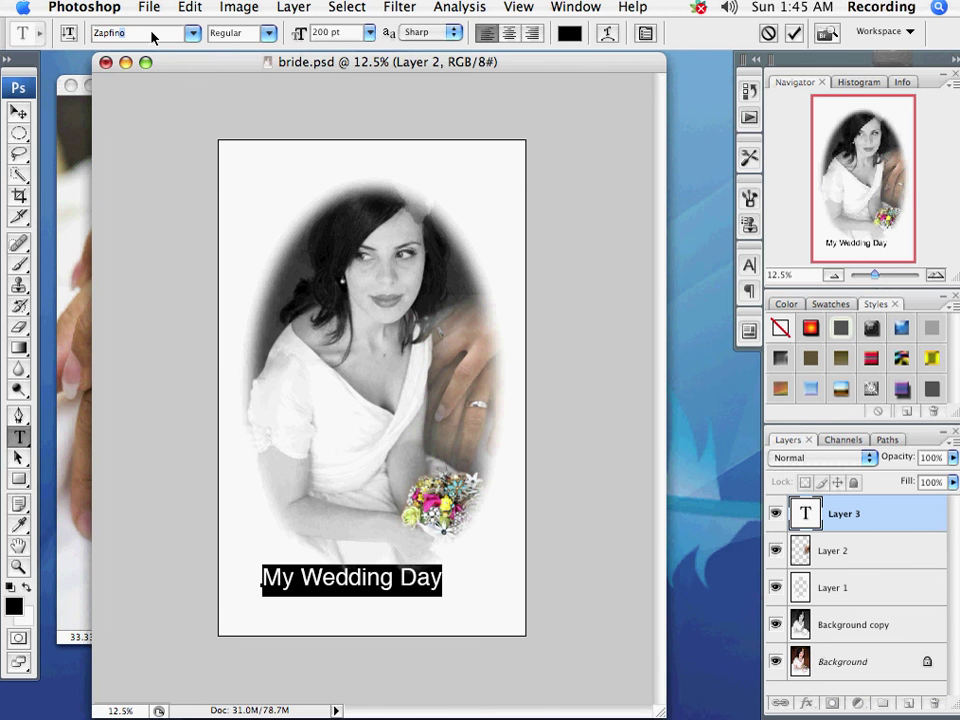
pyautogui.press('Return')
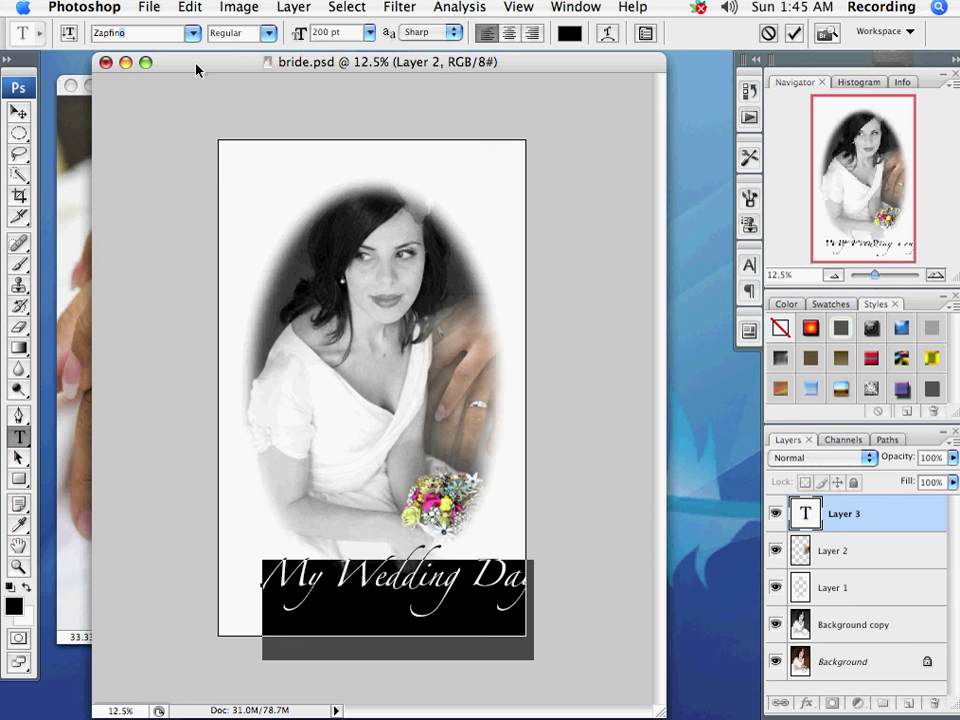
pyautogui.click(19, 111)
pyautogui.moveTo(405, 586); pyautogui.dragTo(380, 587)
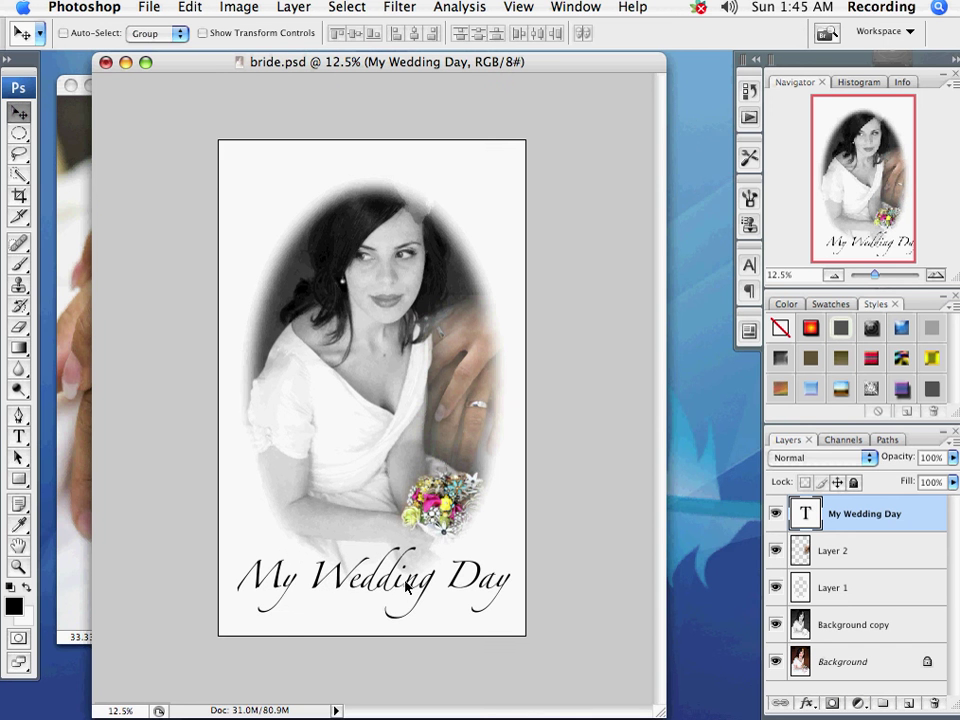